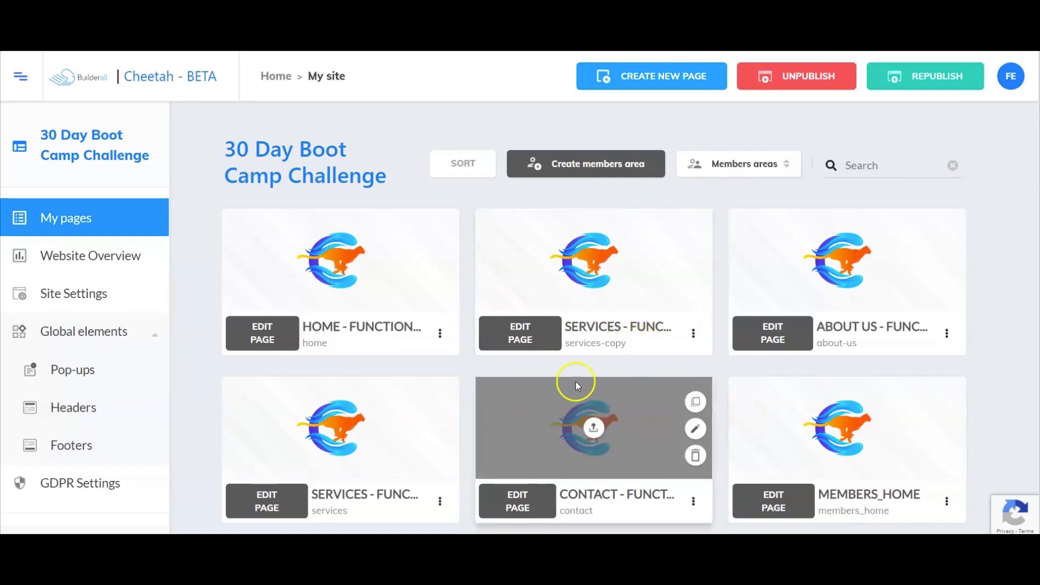
Step: Review the site's pages and the options for creating a members area, including its color choice, and cancel without creating one
{"action": "scroll", "coordinate": [578, 383], "scroll_direction": "down", "scroll_amount": 6}
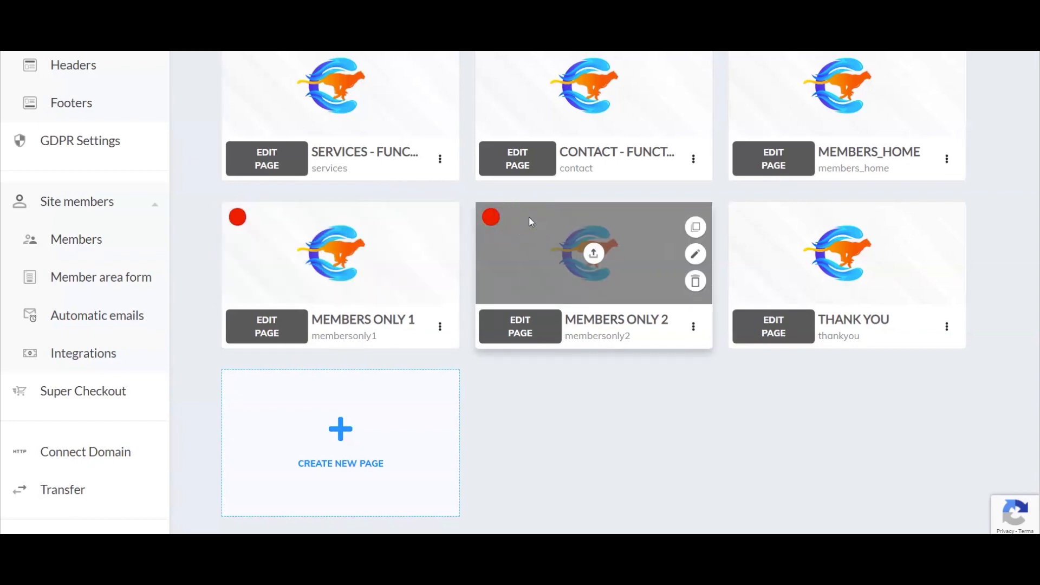
{"action": "scroll", "coordinate": [596, 277], "scroll_direction": "up", "scroll_amount": 6}
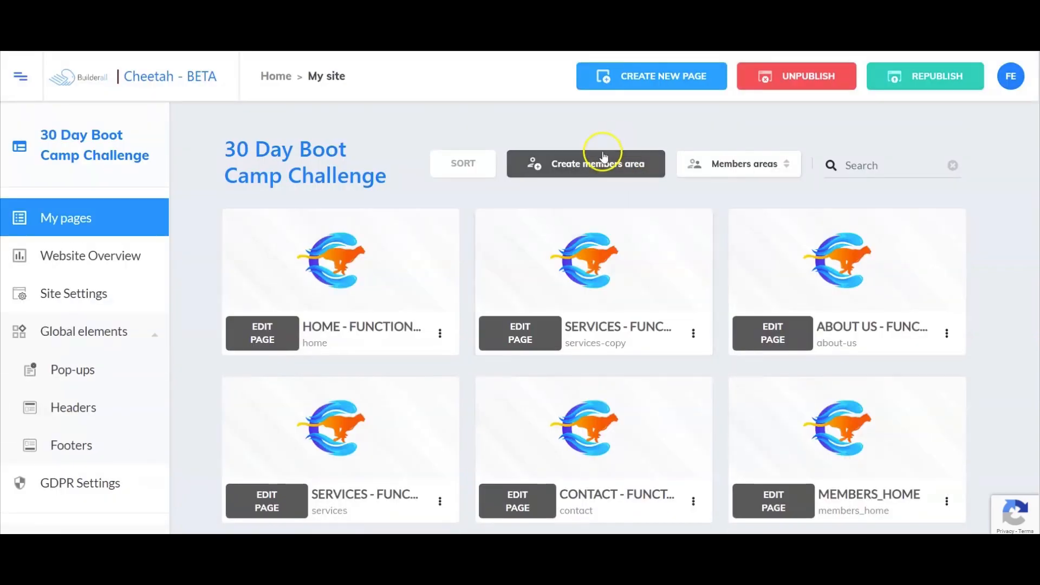
{"action": "left_click", "coordinate": [597, 169]}
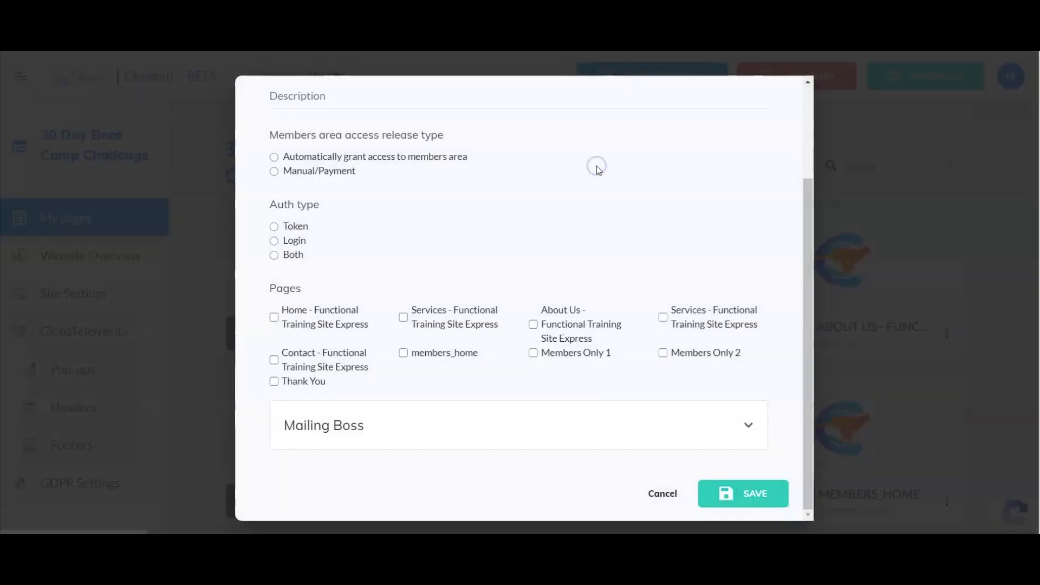
{"action": "scroll", "coordinate": [553, 243], "scroll_direction": "up", "scroll_amount": 3}
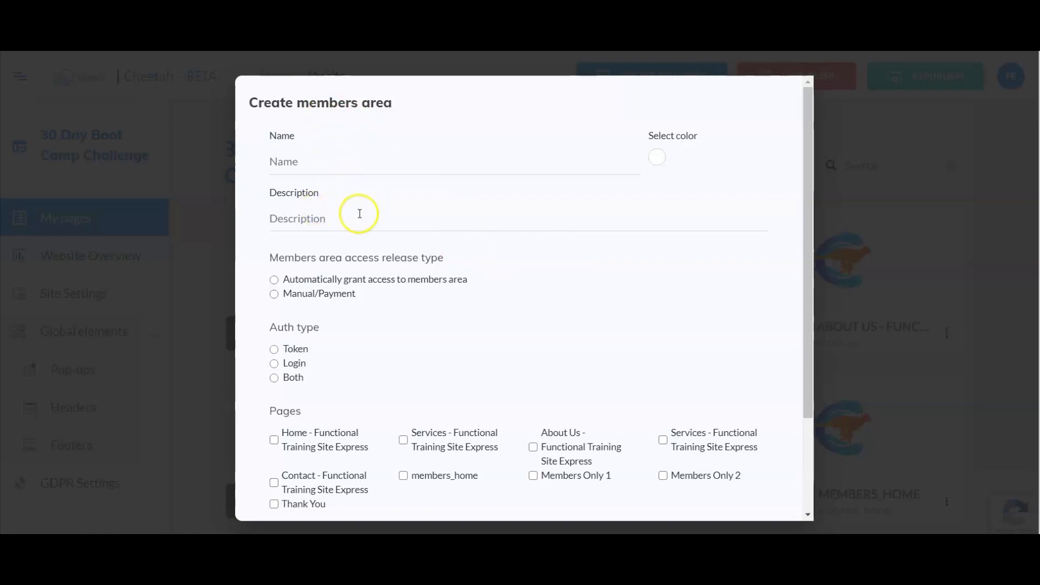
{"action": "left_click", "coordinate": [658, 158]}
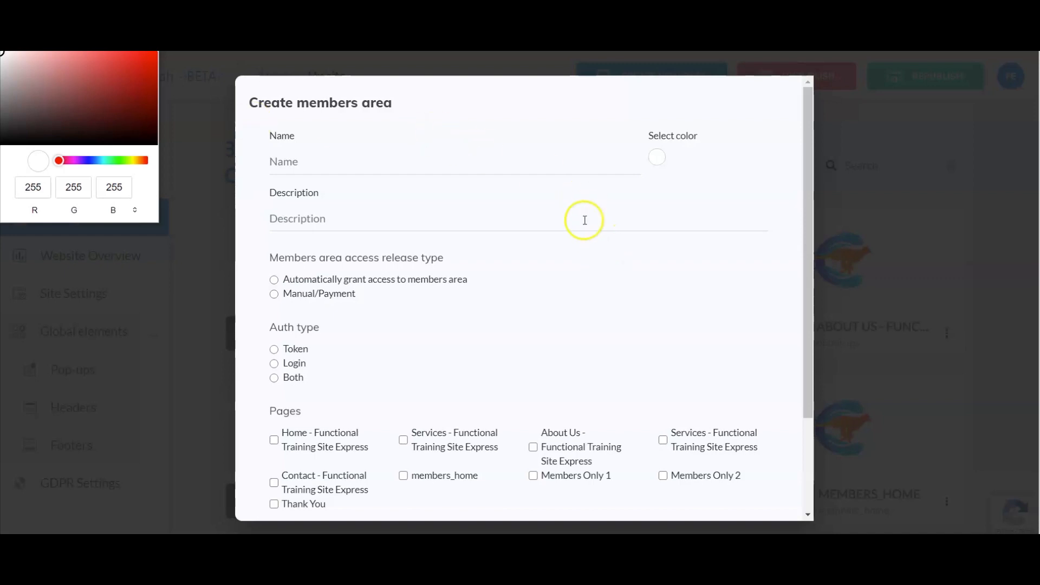
{"action": "left_click", "coordinate": [550, 292]}
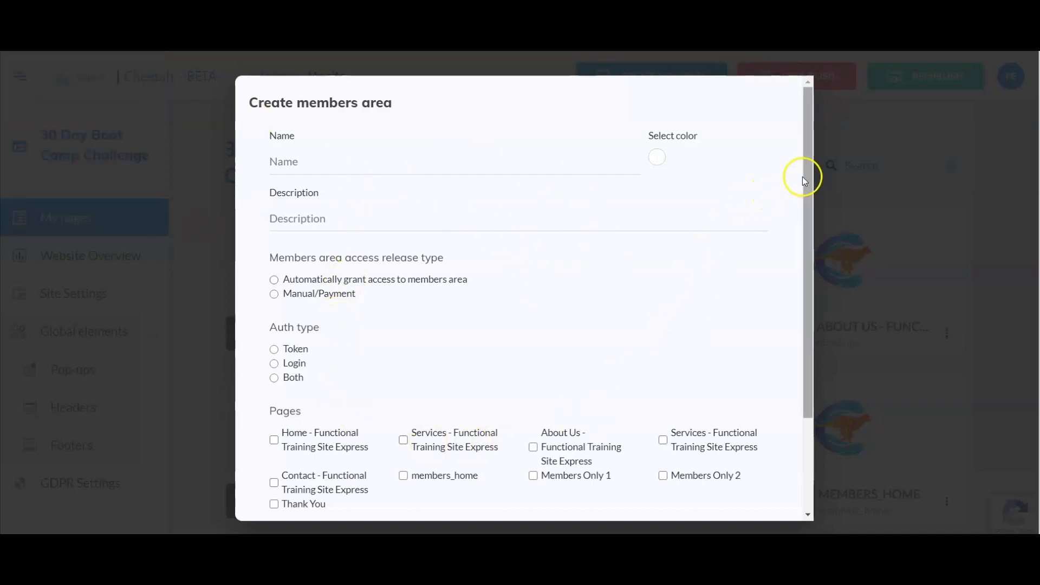
{"action": "left_click_drag", "start_coordinate": [807, 177], "coordinate": [805, 316]}
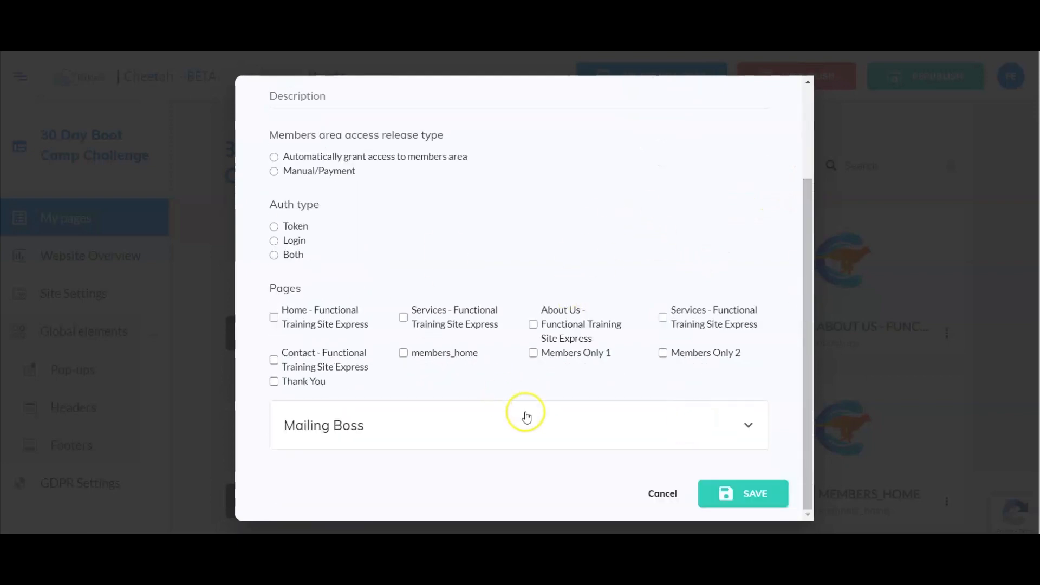
{"action": "left_click", "coordinate": [665, 489]}
Step: Open the existing 30 Day Boot Camp Challenge members area for editing and examine its access release, authentication type and page settings
{"action": "scroll", "coordinate": [662, 311], "scroll_direction": "down", "scroll_amount": 5}
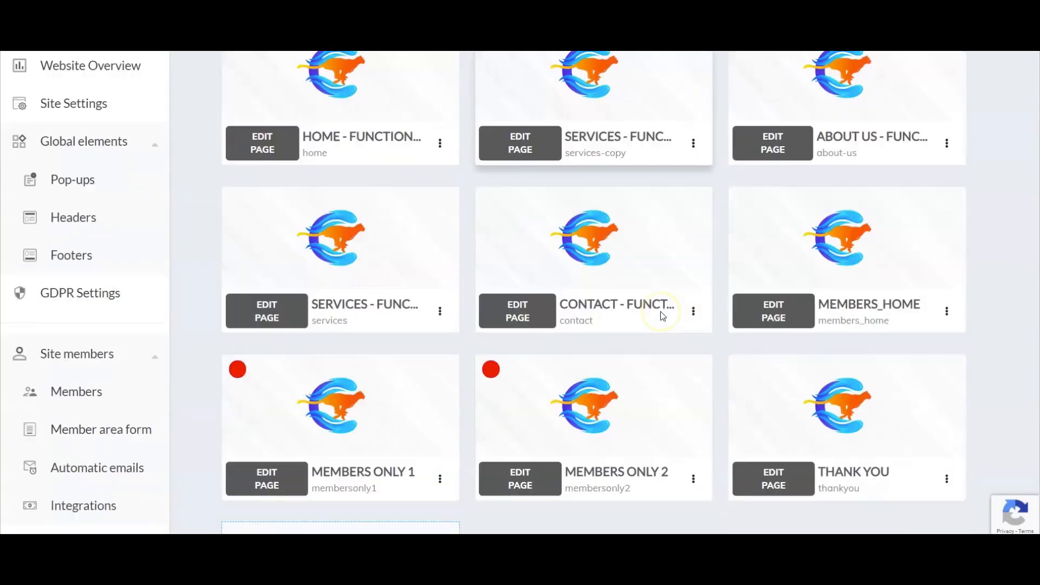
{"action": "scroll", "coordinate": [622, 367], "scroll_direction": "down", "scroll_amount": 7}
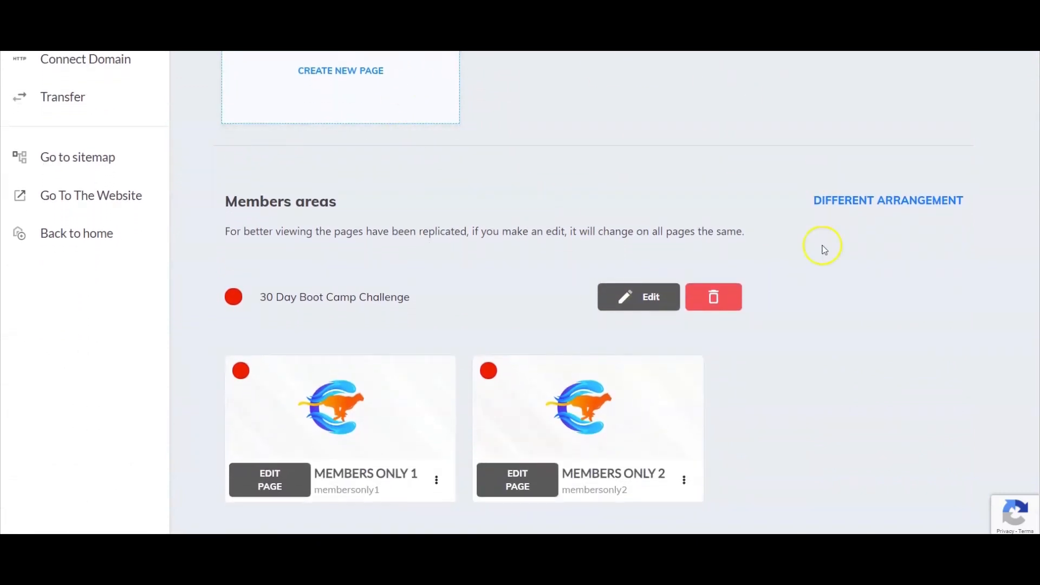
{"action": "mouse_move", "coordinate": [654, 403]}
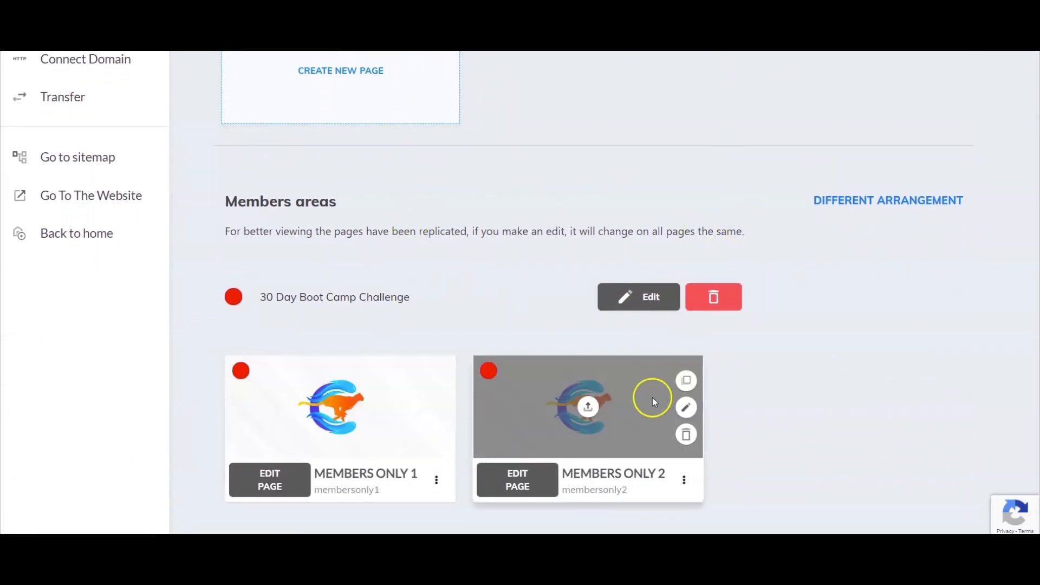
{"action": "left_click", "coordinate": [645, 300]}
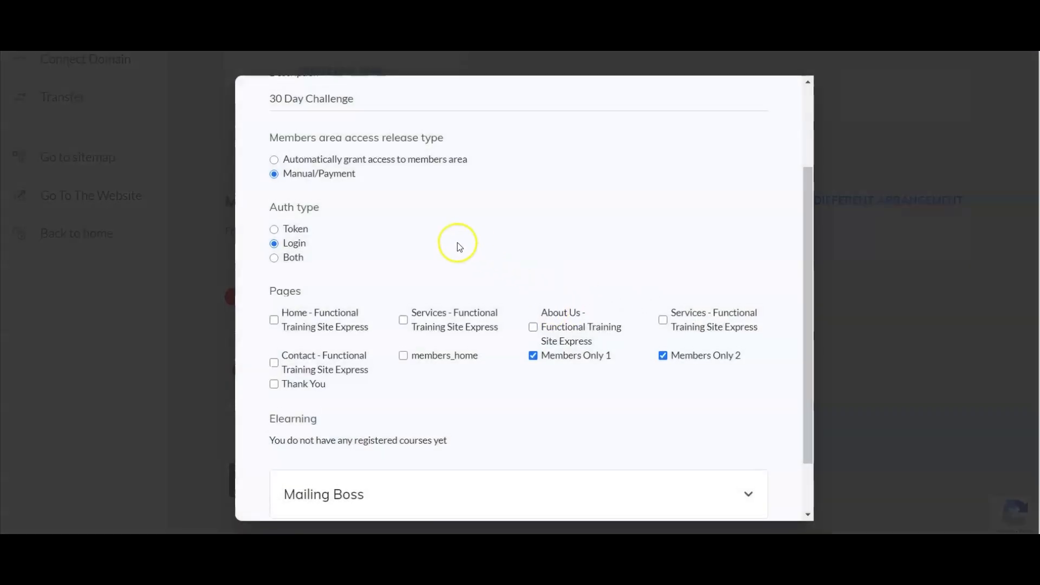
{"action": "scroll", "coordinate": [457, 242], "scroll_direction": "up", "scroll_amount": 2}
{"action": "scroll", "coordinate": [362, 178], "scroll_direction": "up", "scroll_amount": 3}
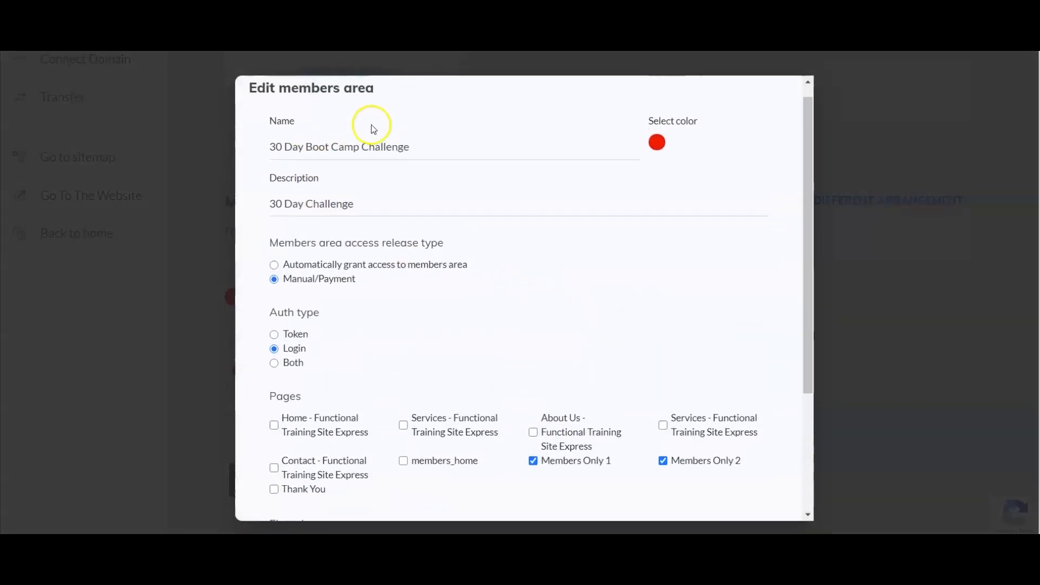
{"action": "scroll", "coordinate": [420, 312], "scroll_direction": "down", "scroll_amount": 3}
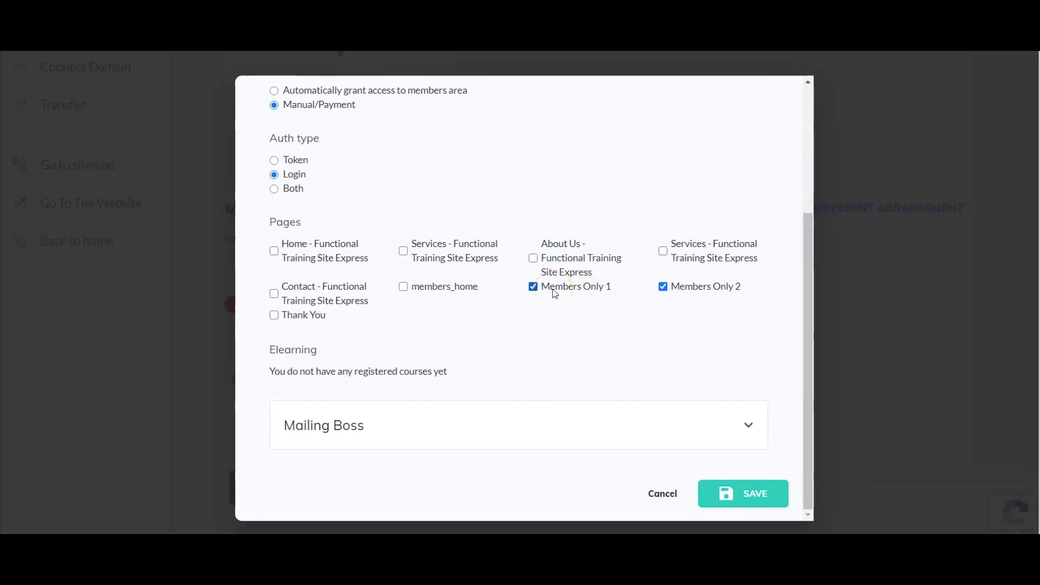
{"action": "scroll", "coordinate": [554, 293], "scroll_direction": "up", "scroll_amount": 3}
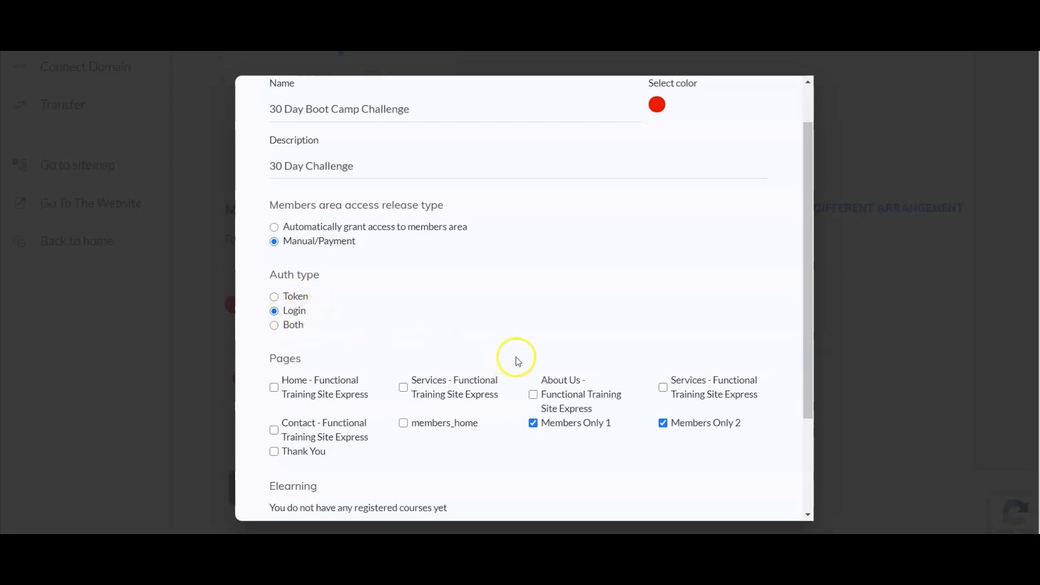
{"action": "scroll", "coordinate": [516, 356], "scroll_direction": "down", "scroll_amount": 3}
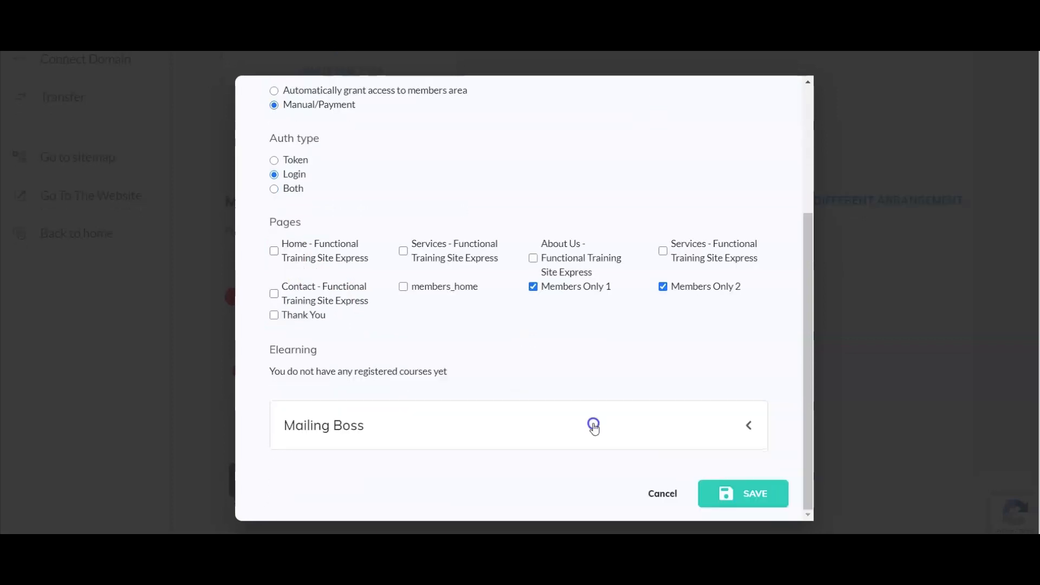
Step: Check which Mailing Boss list is assigned to the 30 Day Boot Camp Challenge members area and close its settings
{"action": "left_click", "coordinate": [594, 426]}
{"action": "scroll", "coordinate": [488, 412], "scroll_direction": "down", "scroll_amount": 3}
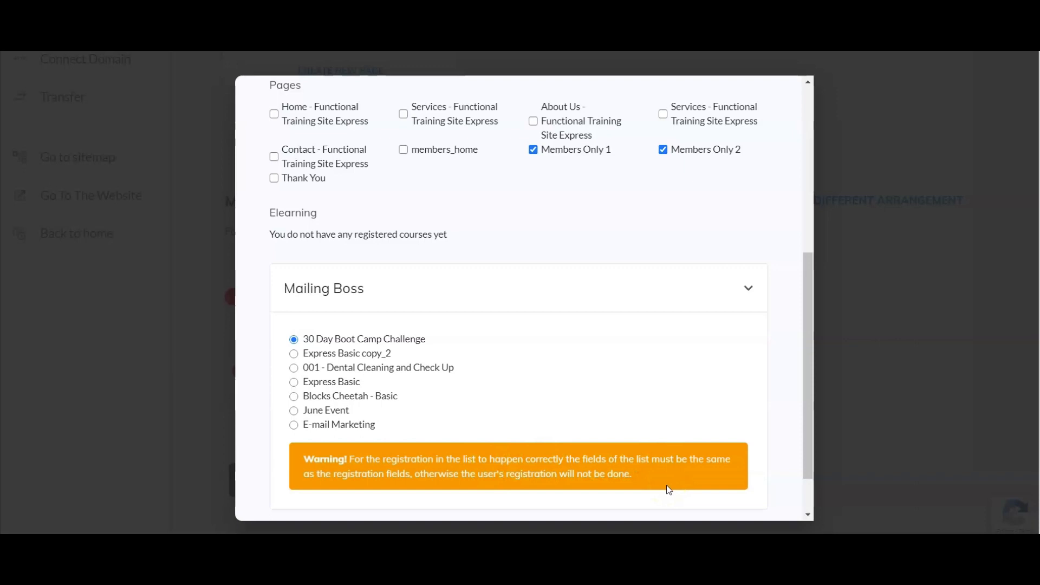
{"action": "left_click", "coordinate": [812, 397]}
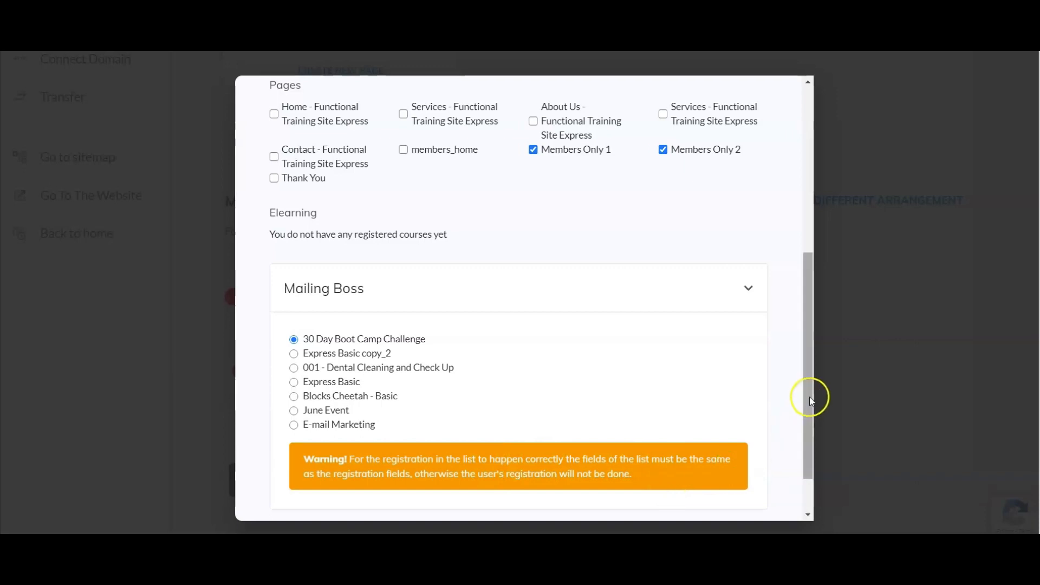
Step: Go to the site's Super Checkout and open the 30 Day Boot Camp Challenge product for editing
{"action": "scroll", "coordinate": [692, 353], "scroll_direction": "up", "scroll_amount": 7}
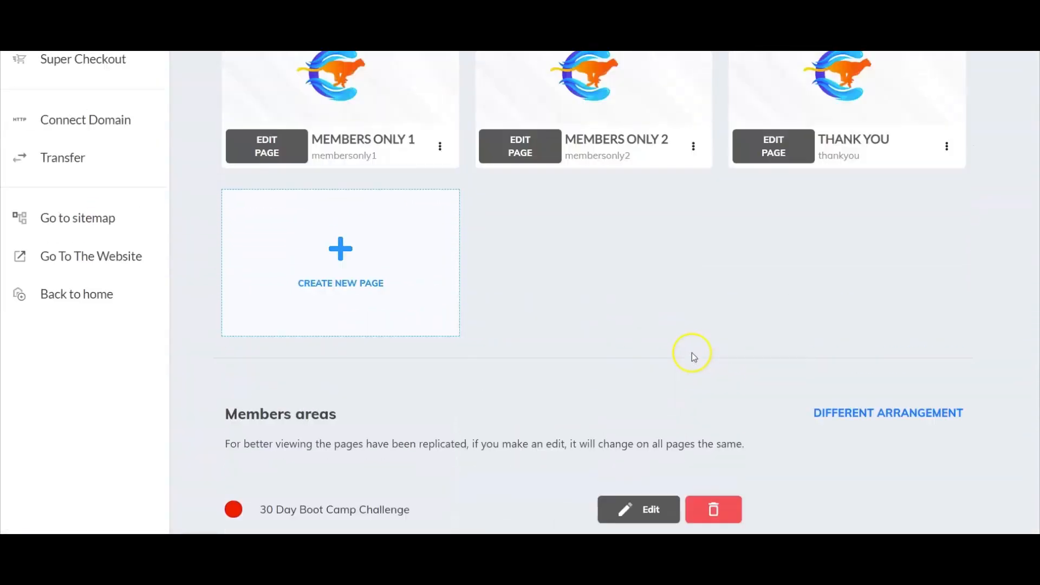
{"action": "mouse_move", "coordinate": [374, 296]}
{"action": "mouse_move", "coordinate": [488, 274]}
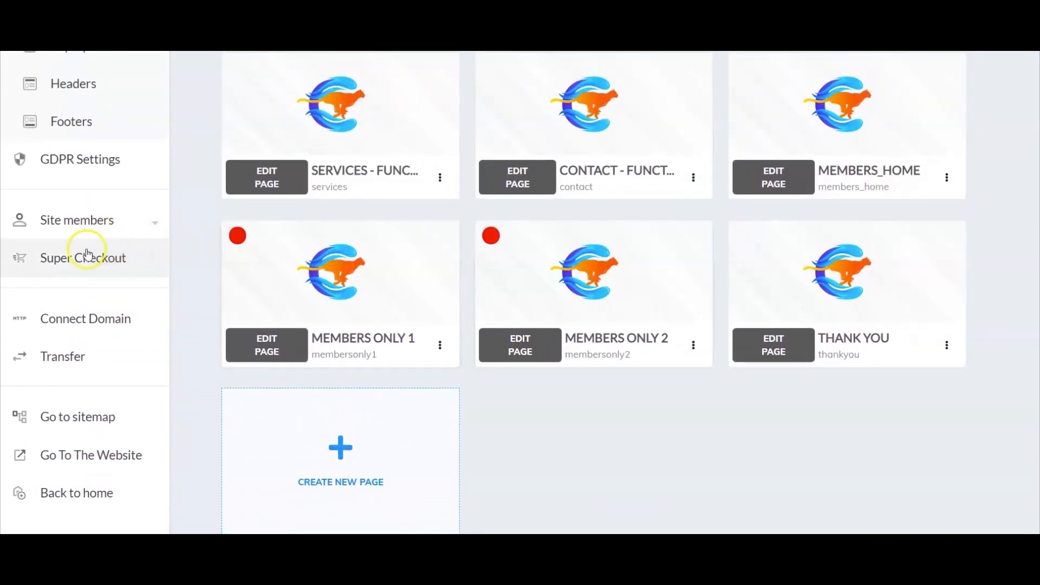
{"action": "left_click", "coordinate": [72, 259]}
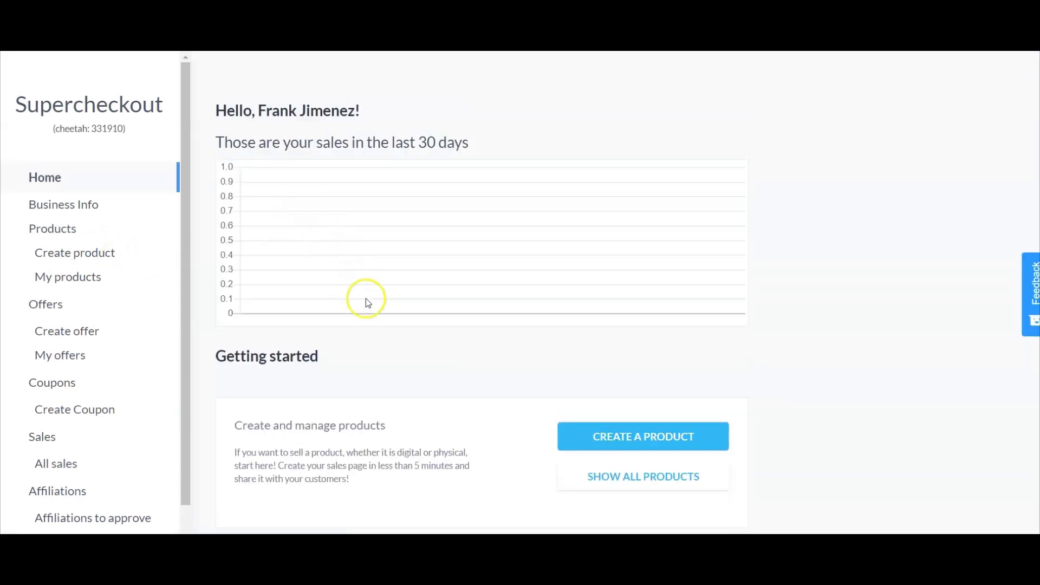
{"action": "scroll", "coordinate": [507, 414], "scroll_direction": "down", "scroll_amount": 3}
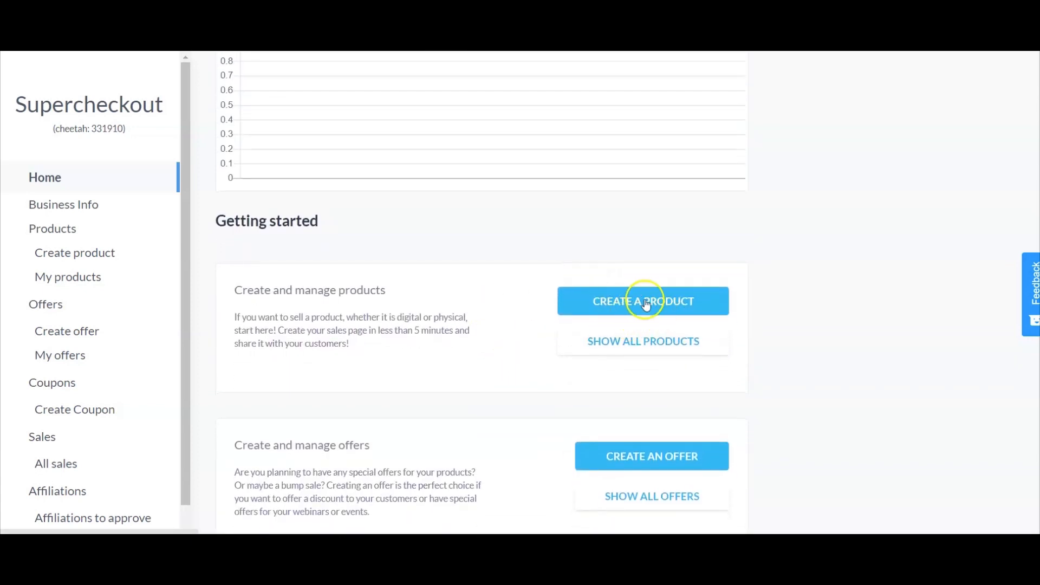
{"action": "left_click", "coordinate": [603, 341]}
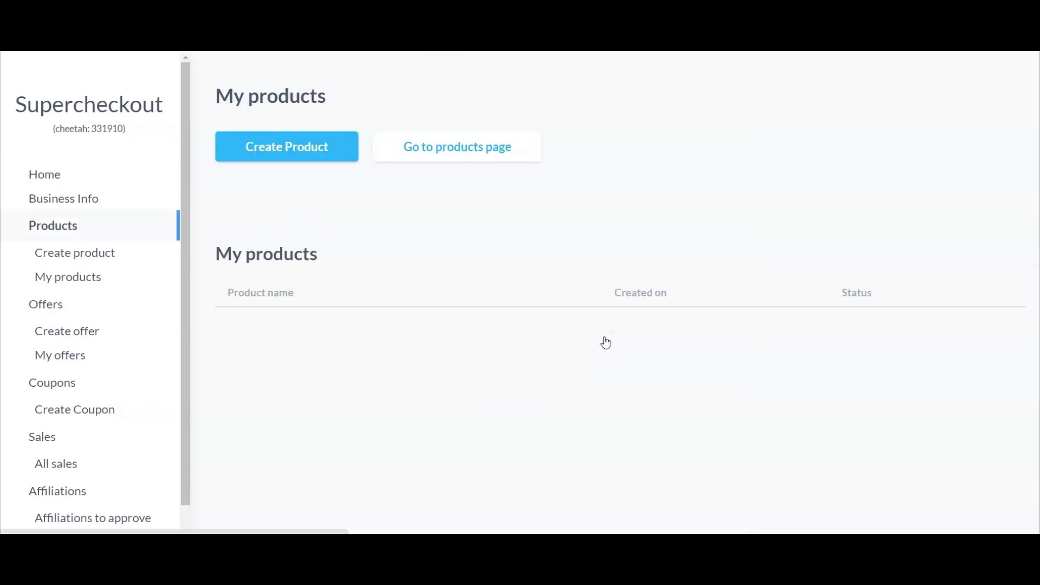
{"action": "left_click", "coordinate": [315, 280]}
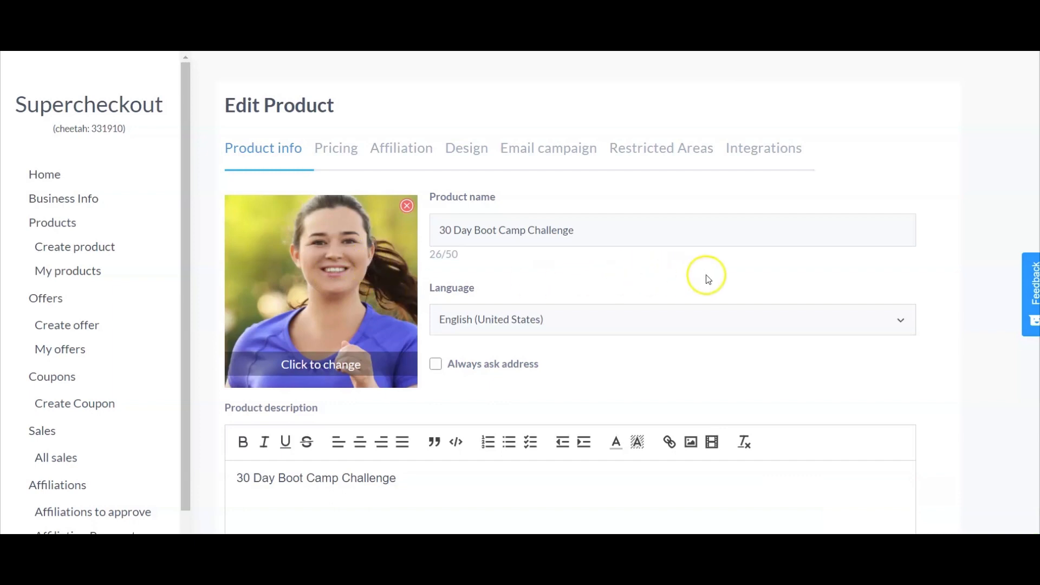
Step: Rename the product as 30 Day Boot Camp Challenge Membership and continue to its pricing settings
{"action": "left_click", "coordinate": [635, 233]}
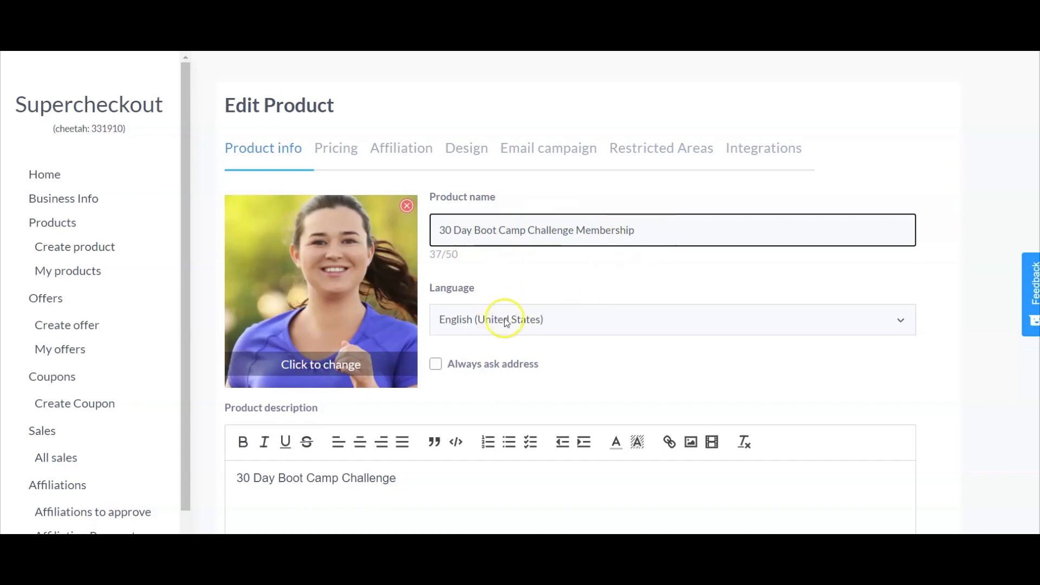
{"action": "scroll", "coordinate": [545, 340], "scroll_direction": "down", "scroll_amount": 2}
{"action": "scroll", "coordinate": [542, 344], "scroll_direction": "up", "scroll_amount": 2}
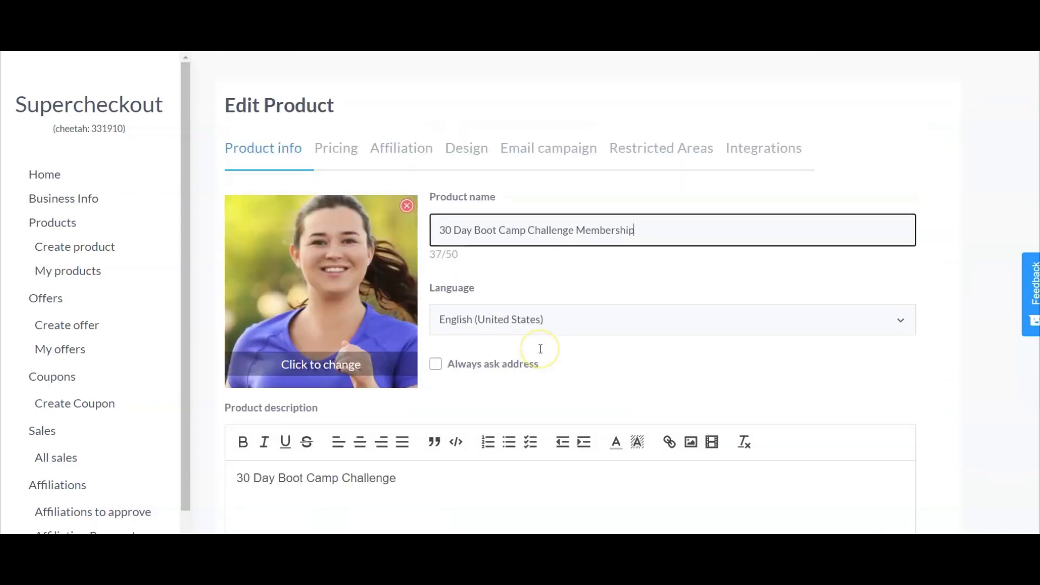
{"action": "scroll", "coordinate": [541, 349], "scroll_direction": "down", "scroll_amount": 4}
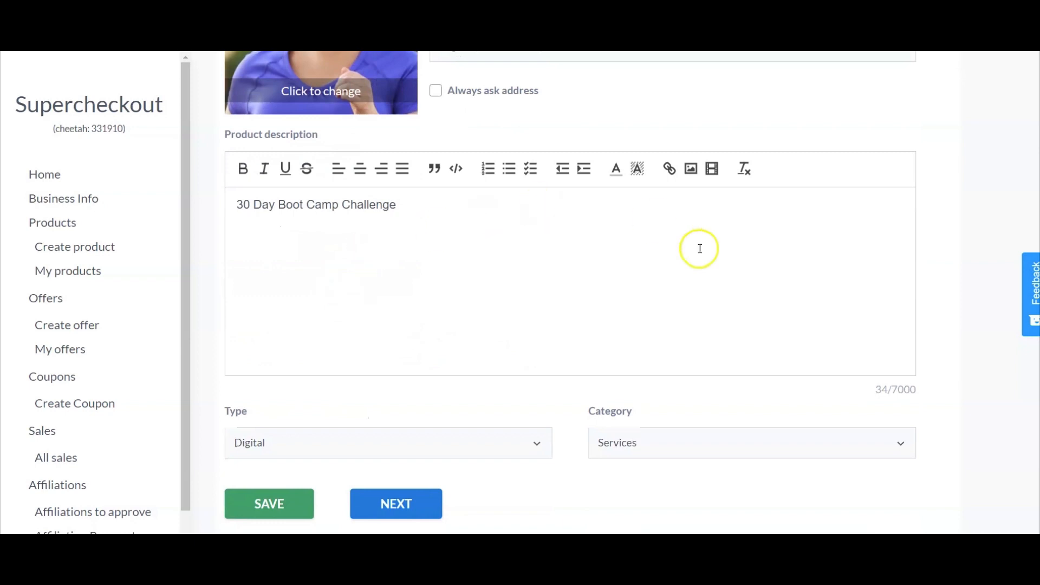
{"action": "left_click", "coordinate": [387, 509]}
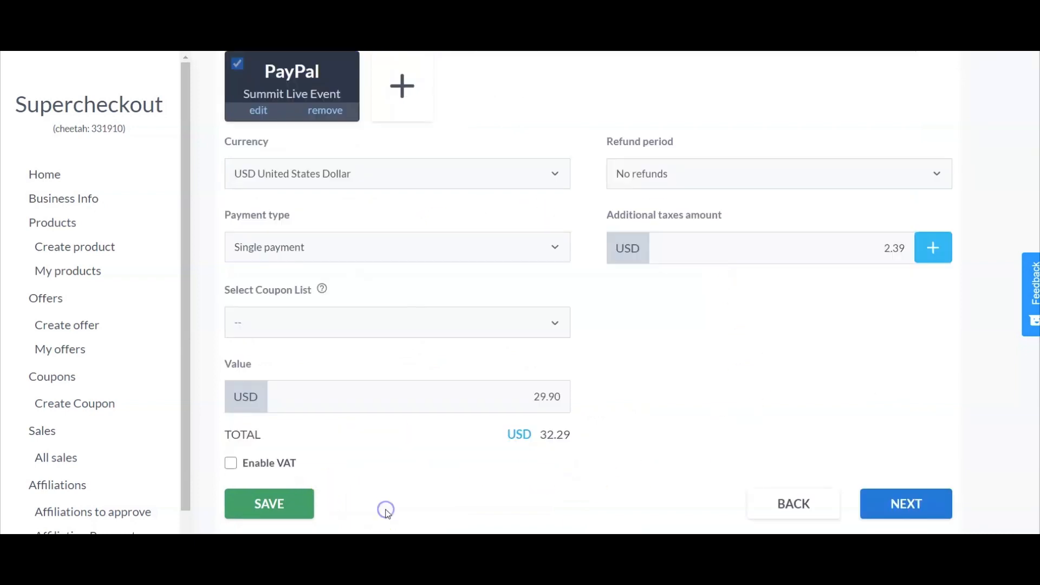
Step: Examine the PayPal and Stripe gateway settings without adding a payment method, and review the product's pricing options
{"action": "scroll", "coordinate": [387, 512], "scroll_direction": "up", "scroll_amount": 2}
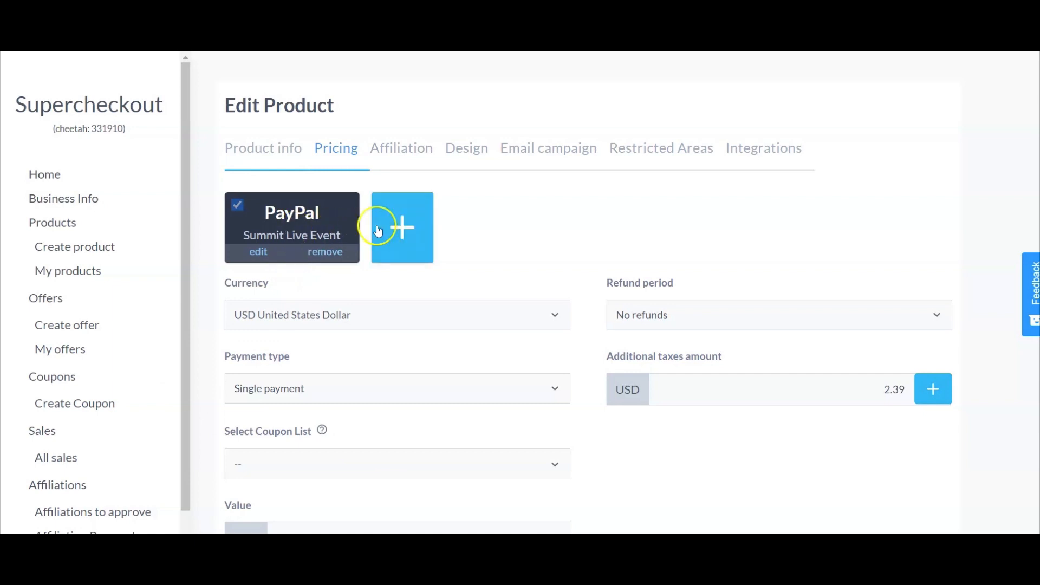
{"action": "left_click", "coordinate": [403, 230]}
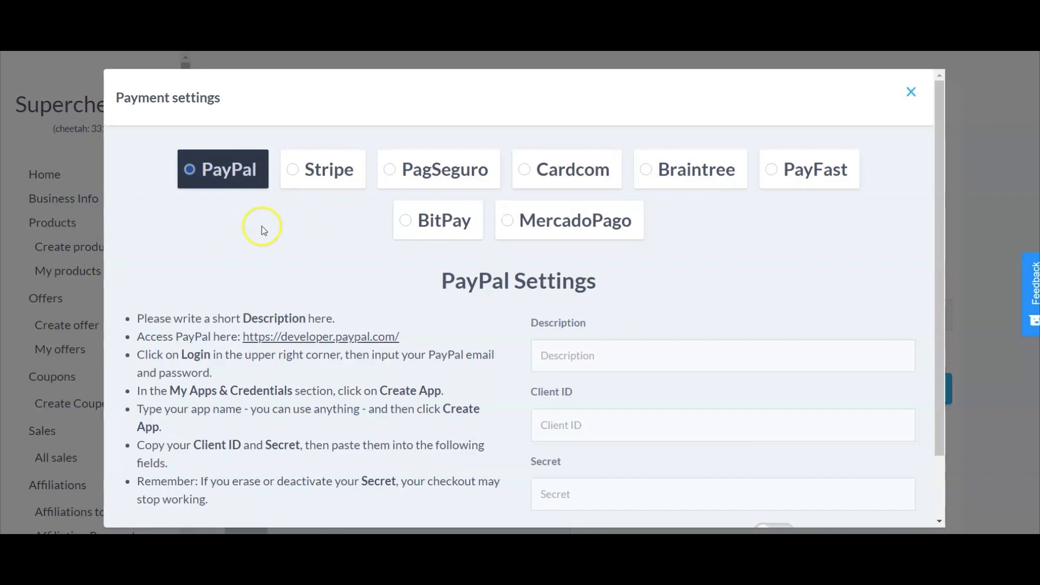
{"action": "scroll", "coordinate": [359, 239], "scroll_direction": "down", "scroll_amount": 2}
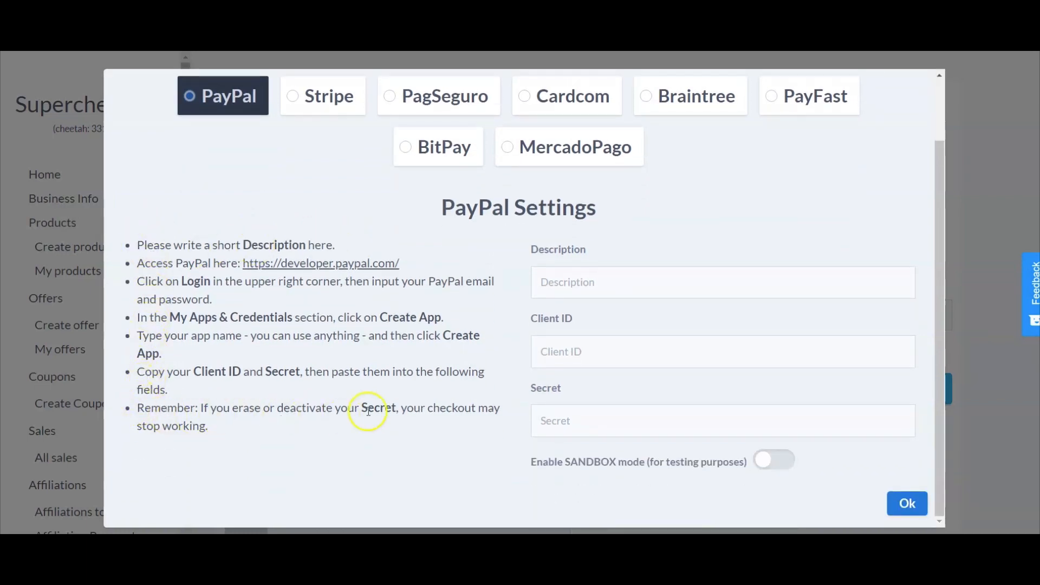
{"action": "left_click", "coordinate": [293, 98]}
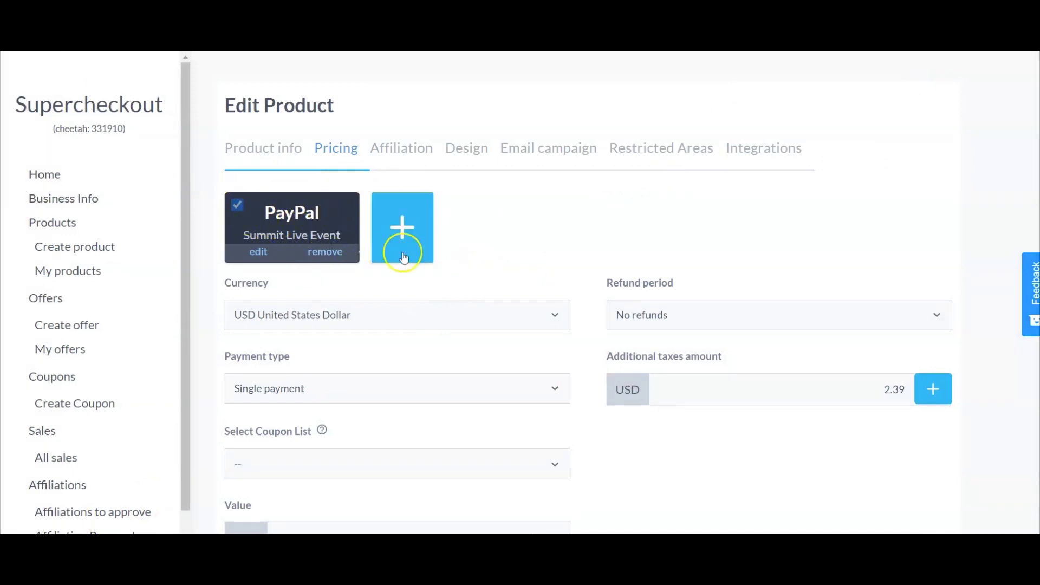
{"action": "scroll", "coordinate": [461, 355], "scroll_direction": "down", "scroll_amount": 3}
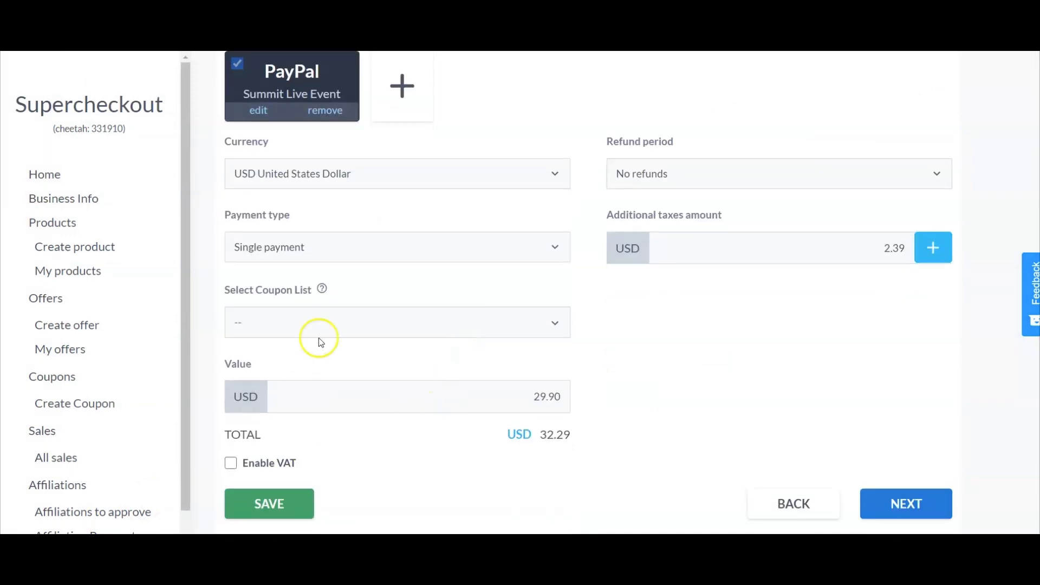
{"action": "scroll", "coordinate": [336, 304], "scroll_direction": "up", "scroll_amount": 3}
Step: Check the product's affiliation settings, continue to the sales page designs and open the 3 Steps Checkout design for editing
{"action": "left_click", "coordinate": [399, 160]}
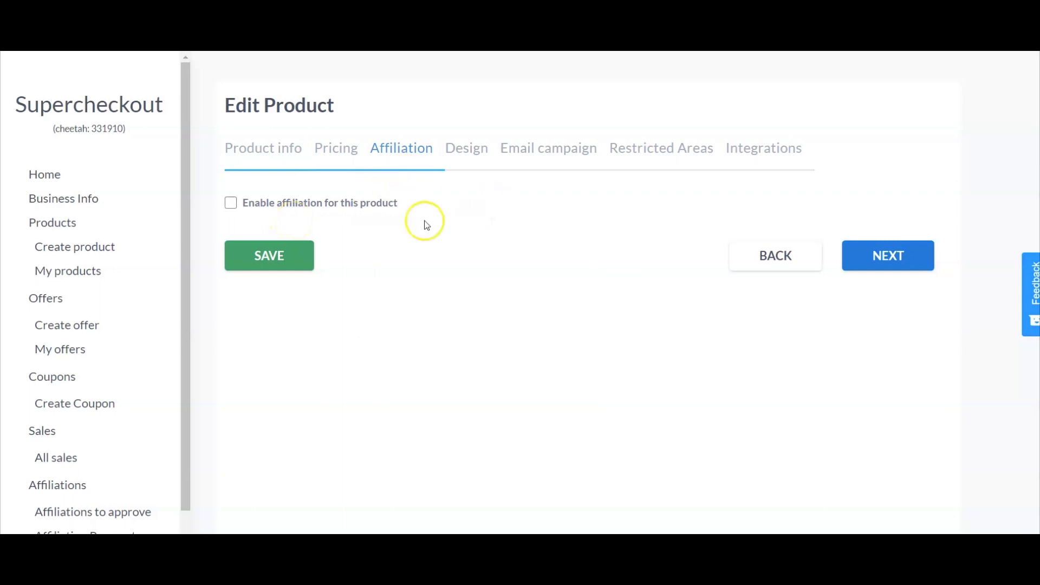
{"action": "left_click", "coordinate": [862, 252]}
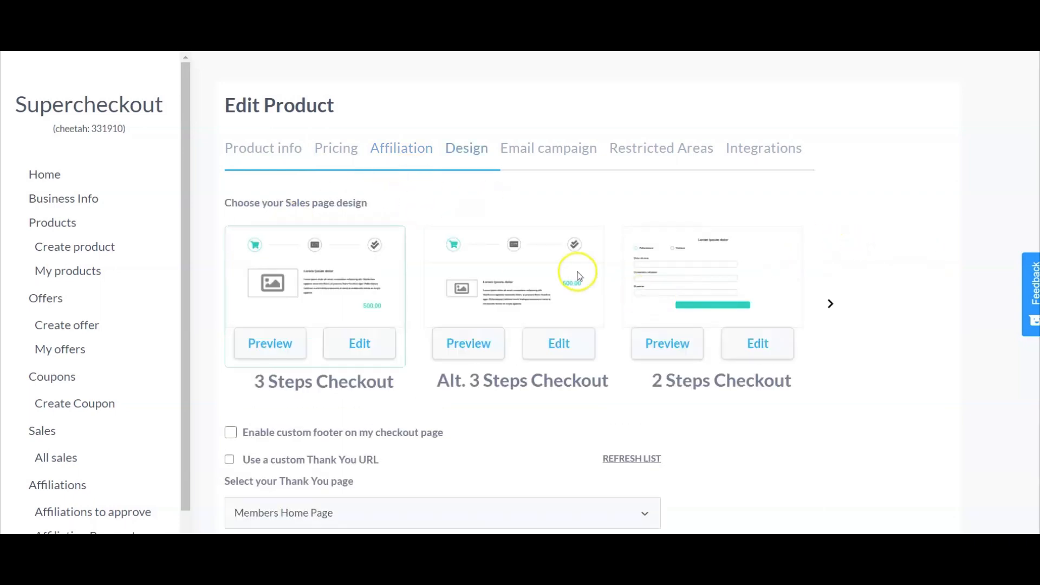
{"action": "left_click", "coordinate": [345, 351]}
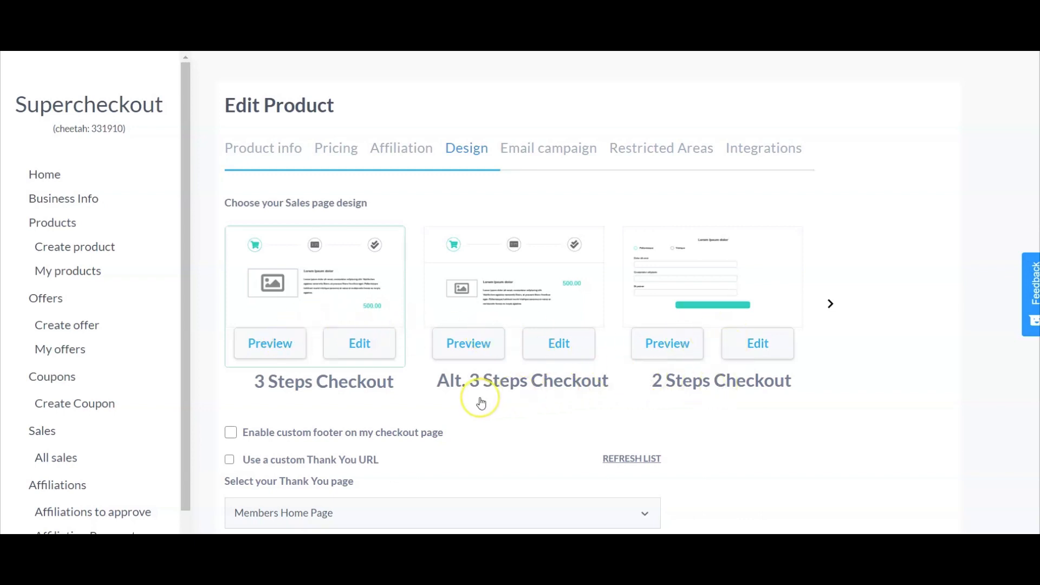
Step: Review the product's thank you and selling page choices, and examine its MailingBoss list and buyer email settings
{"action": "scroll", "coordinate": [480, 399], "scroll_direction": "down", "scroll_amount": 3}
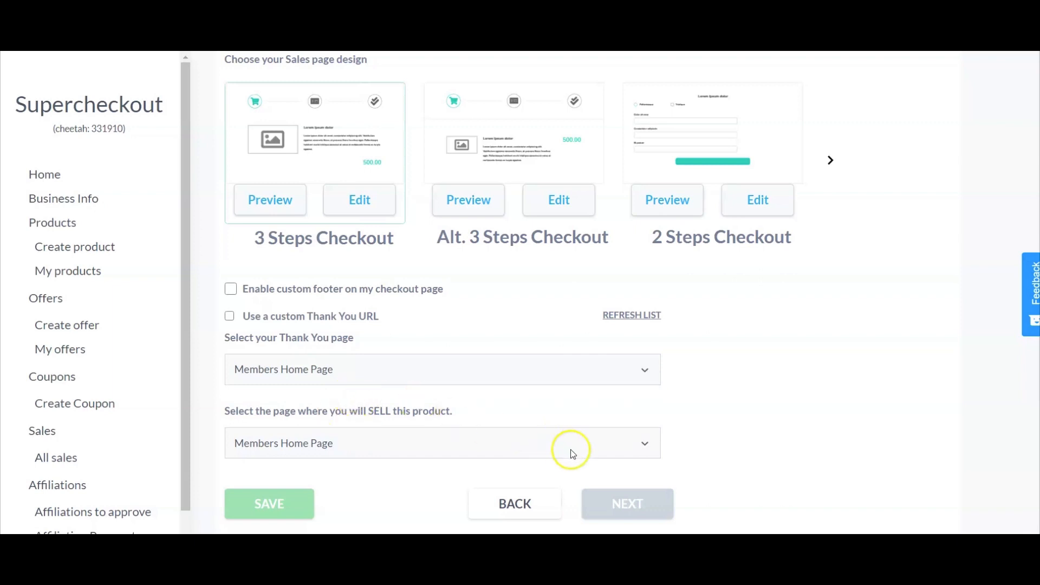
{"action": "scroll", "coordinate": [512, 273], "scroll_direction": "up", "scroll_amount": 3}
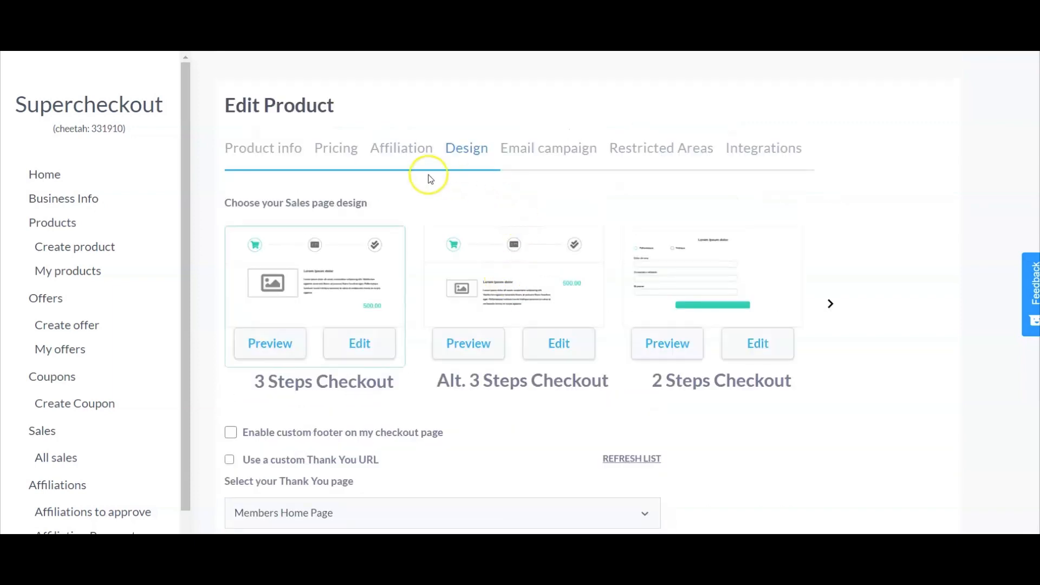
{"action": "left_click", "coordinate": [529, 156]}
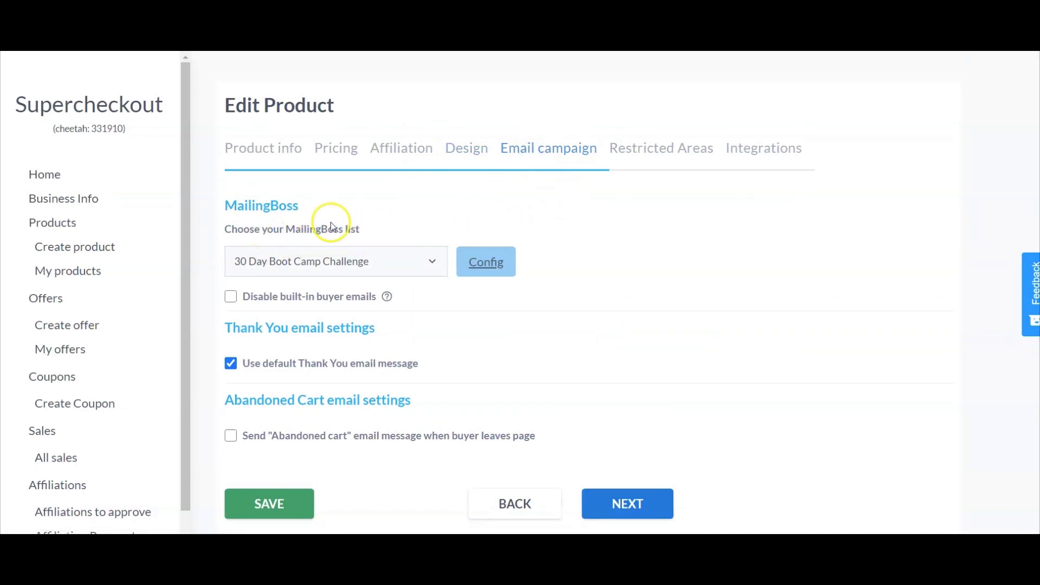
{"action": "left_click", "coordinate": [428, 262]}
{"action": "left_click", "coordinate": [428, 264]}
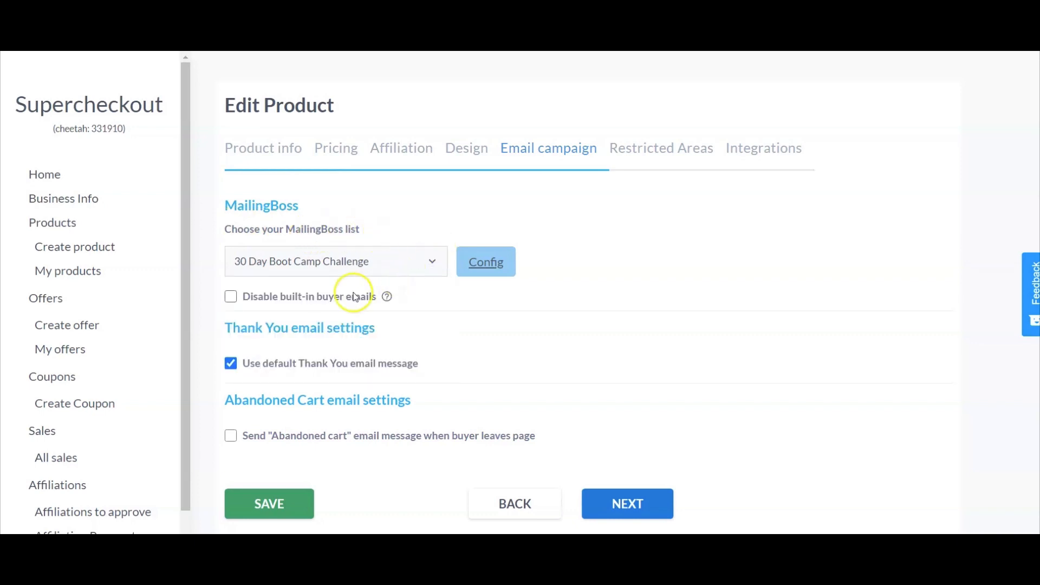
{"action": "mouse_move", "coordinate": [387, 298]}
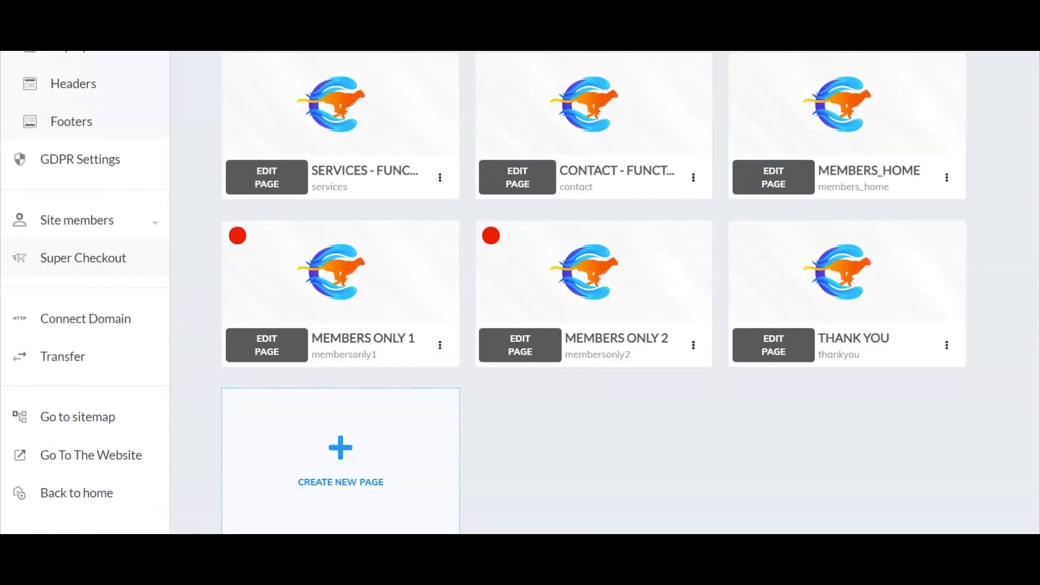
Step: Check the 30 Day Boot Camp Challenge members area and its edit option below the site's page overview
{"action": "scroll", "coordinate": [556, 401], "scroll_direction": "down", "scroll_amount": 1}
{"action": "scroll", "coordinate": [555, 401], "scroll_direction": "down", "scroll_amount": 4}
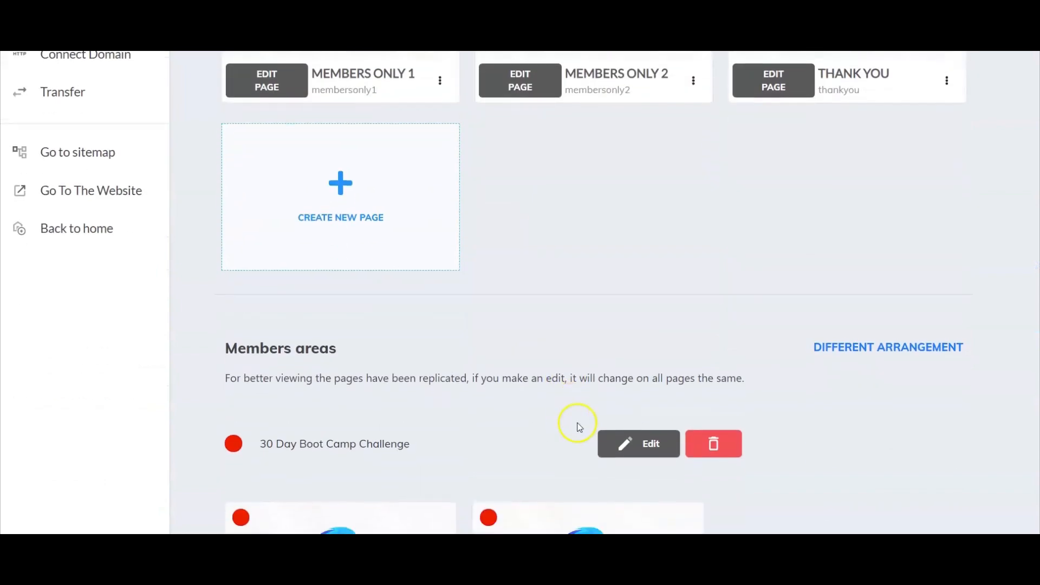
{"action": "left_click", "coordinate": [646, 432]}
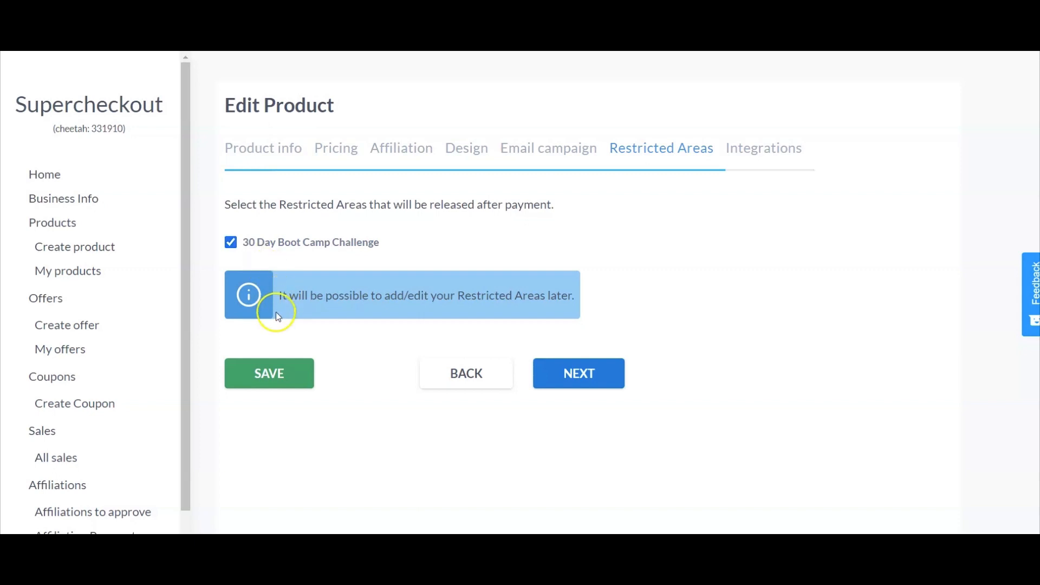
Step: Save the product with the 30 Day Boot Camp Challenge restricted area released after payment, and copy its checkout URL
{"action": "left_click", "coordinate": [284, 373]}
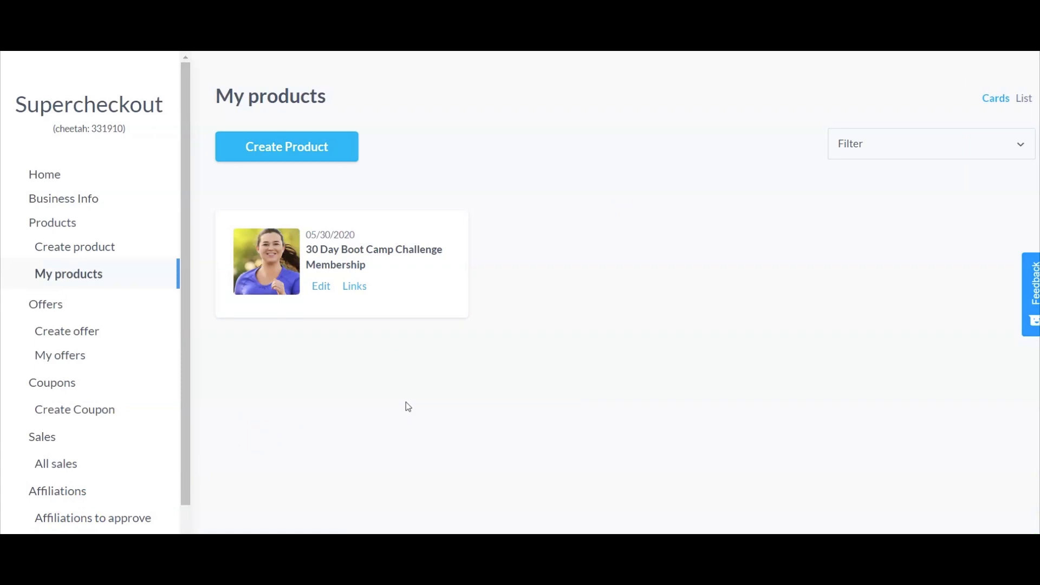
{"action": "left_click", "coordinate": [355, 287]}
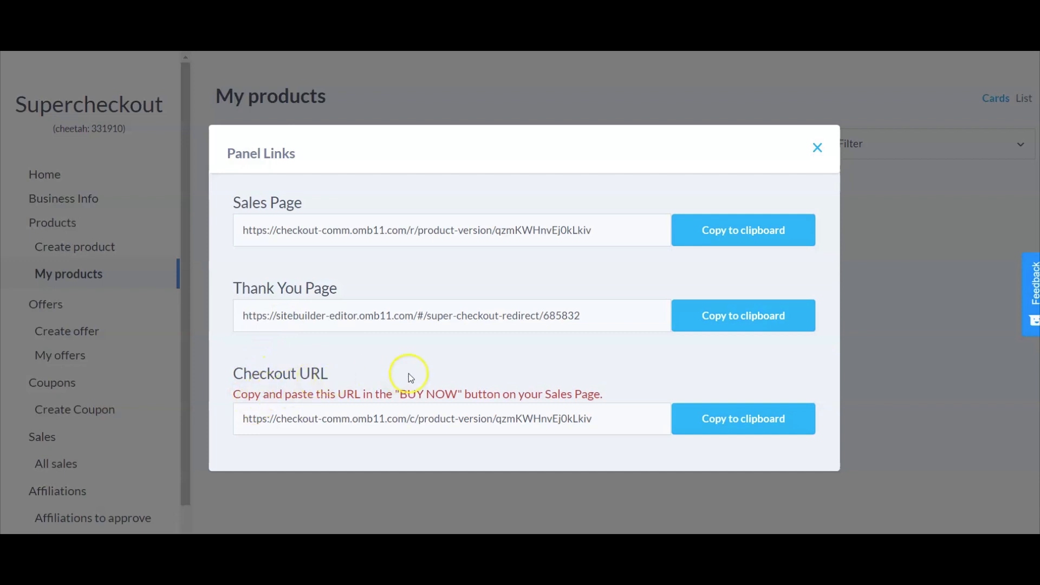
{"action": "left_click", "coordinate": [717, 422]}
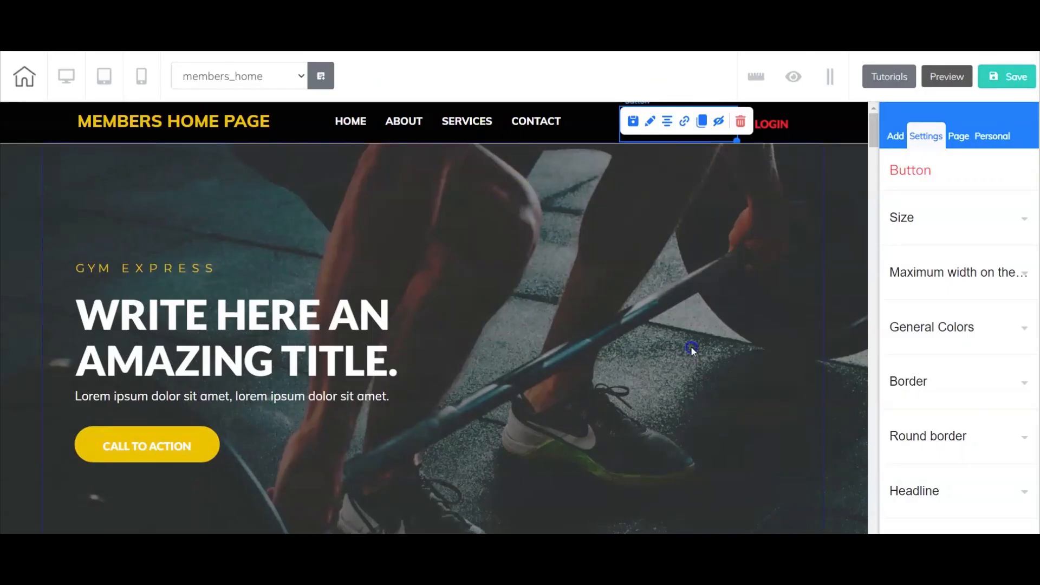
Step: Open the link settings of the BUY NOW button in the members_home page header and clear its web URL
{"action": "left_click", "coordinate": [624, 357]}
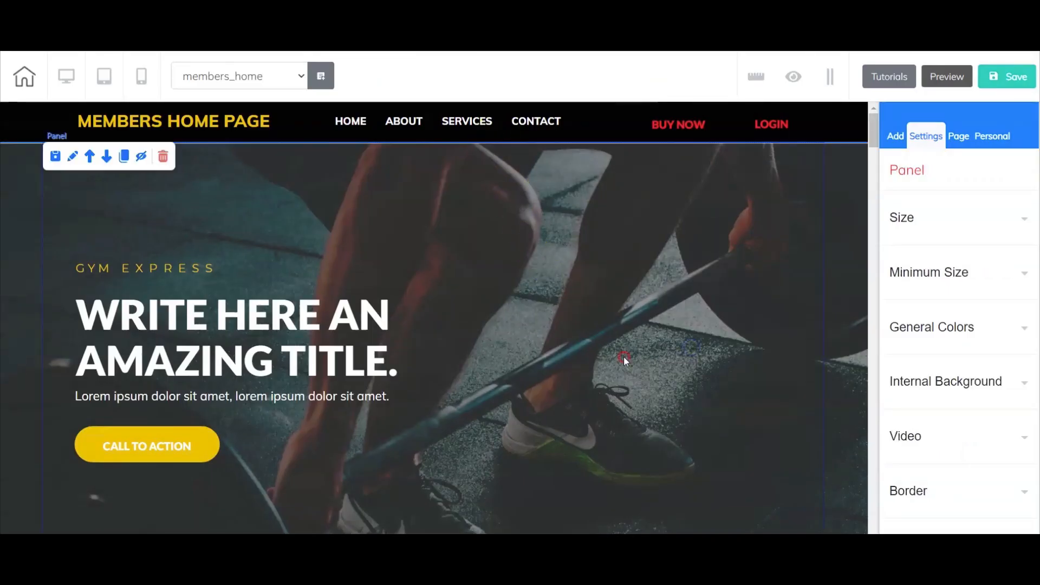
{"action": "left_click", "coordinate": [692, 123]}
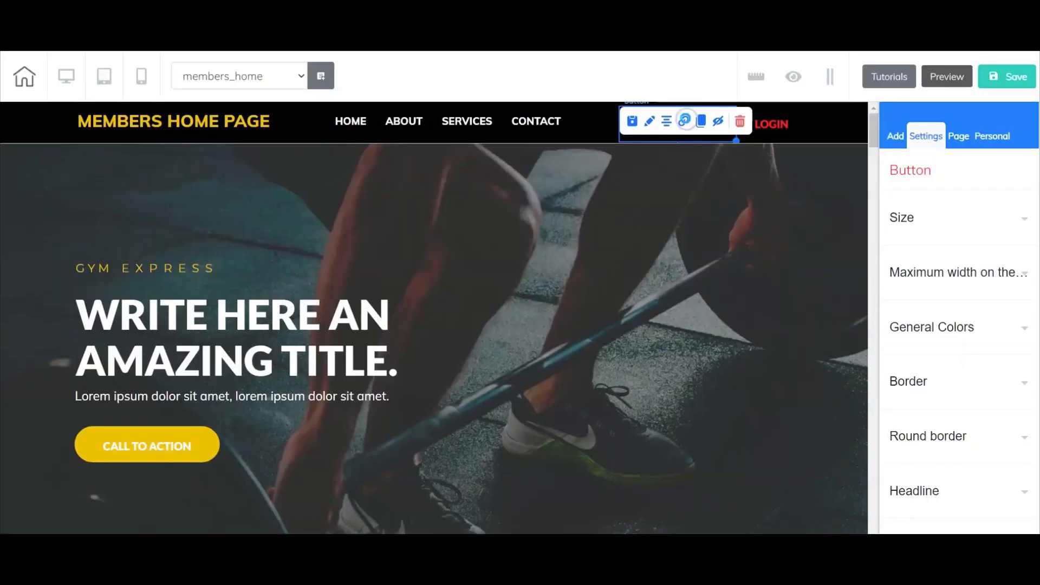
{"action": "left_click", "coordinate": [685, 121]}
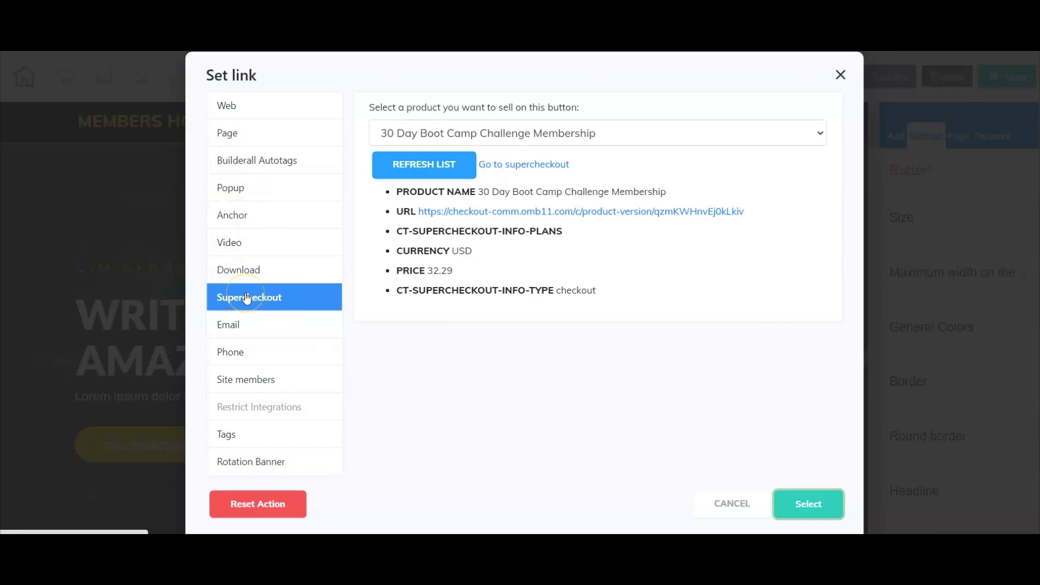
{"action": "left_click", "coordinate": [237, 107]}
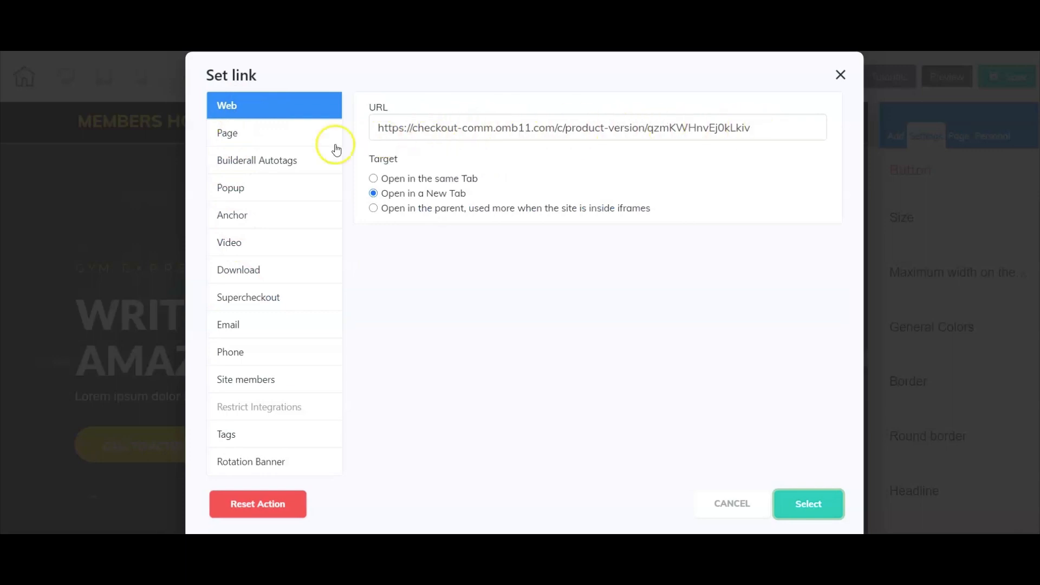
{"action": "left_click_drag", "start_coordinate": [770, 128], "coordinate": [281, 133]}
{"action": "key", "text": "BackSpace"}
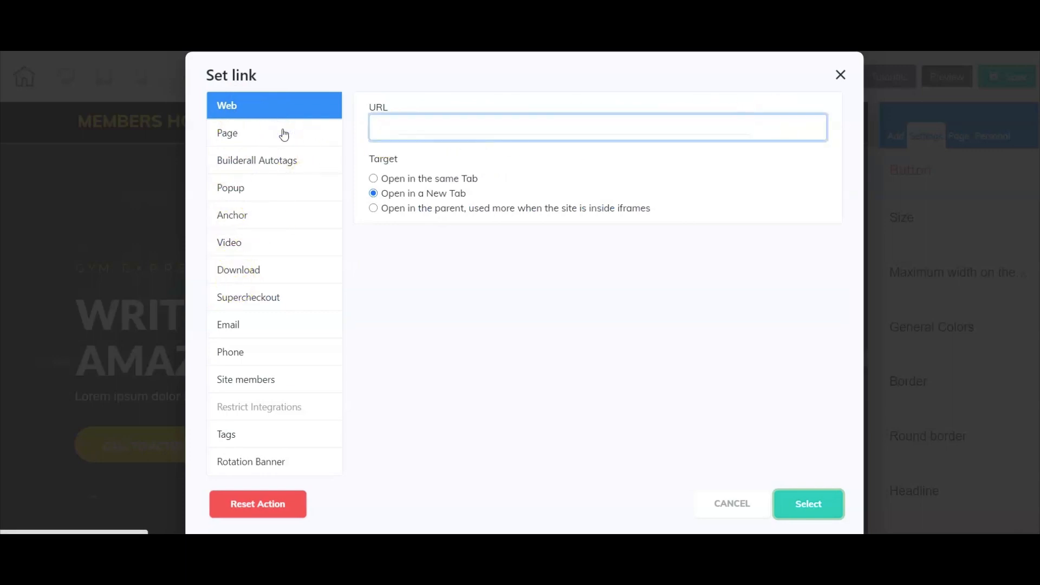
Step: Link the BUY NOW button to the 30 Day Boot Camp Challenge Membership product through Supercheckout and apply the link
{"action": "left_click", "coordinate": [255, 298]}
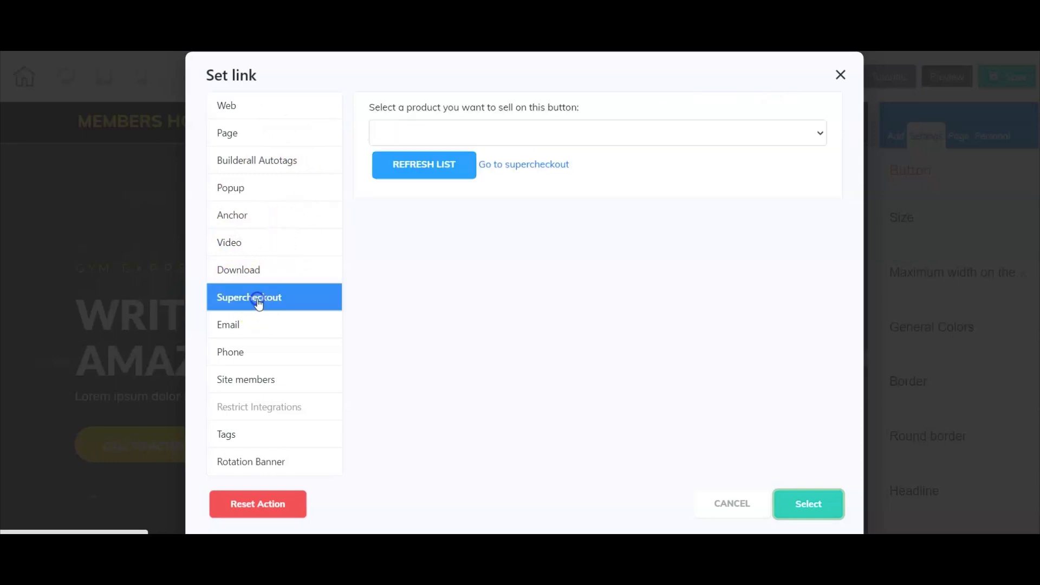
{"action": "left_click", "coordinate": [491, 138]}
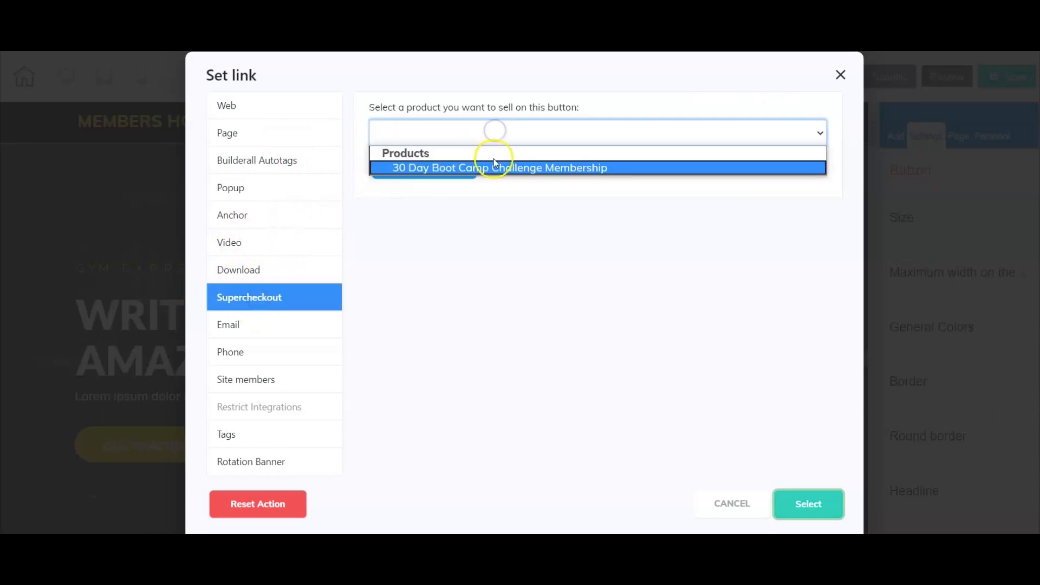
{"action": "left_click", "coordinate": [493, 164]}
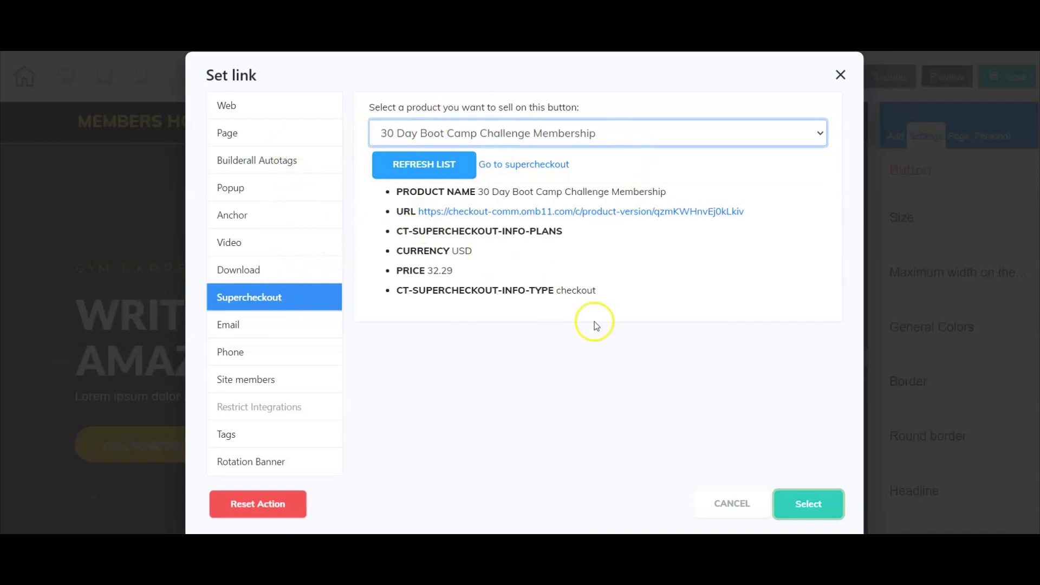
{"action": "left_click", "coordinate": [818, 509]}
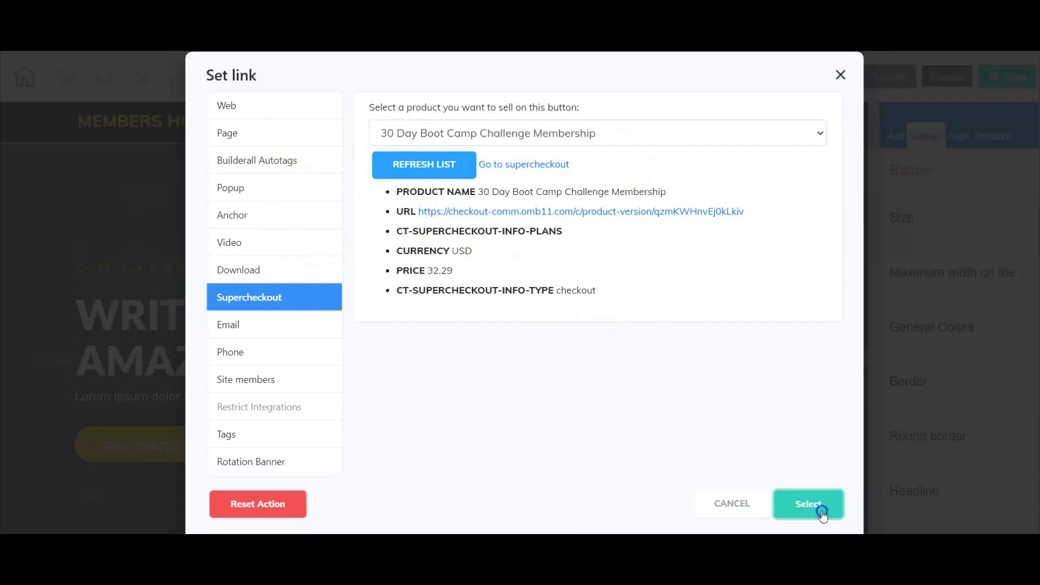